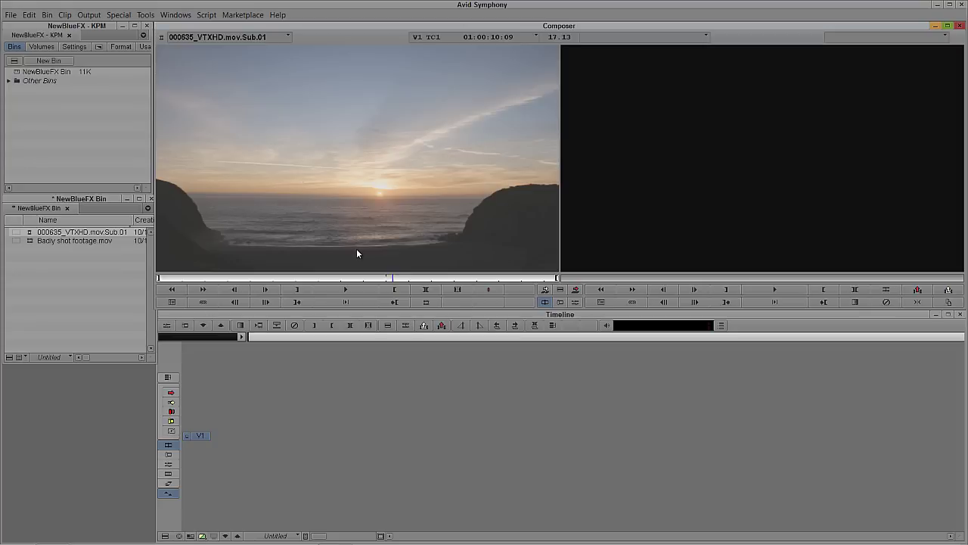
Edit the clip 000635_VTXHD.mov.Sub.01 into a new sequence and apply the ColorFast effect to it in the timeline.
{"action": "key", "text": "b"}
{"action": "left_click_drag", "start_coordinate": [408, 421], "coordinate": [369, 424]}
{"action": "key", "text": "ctrl+8"}
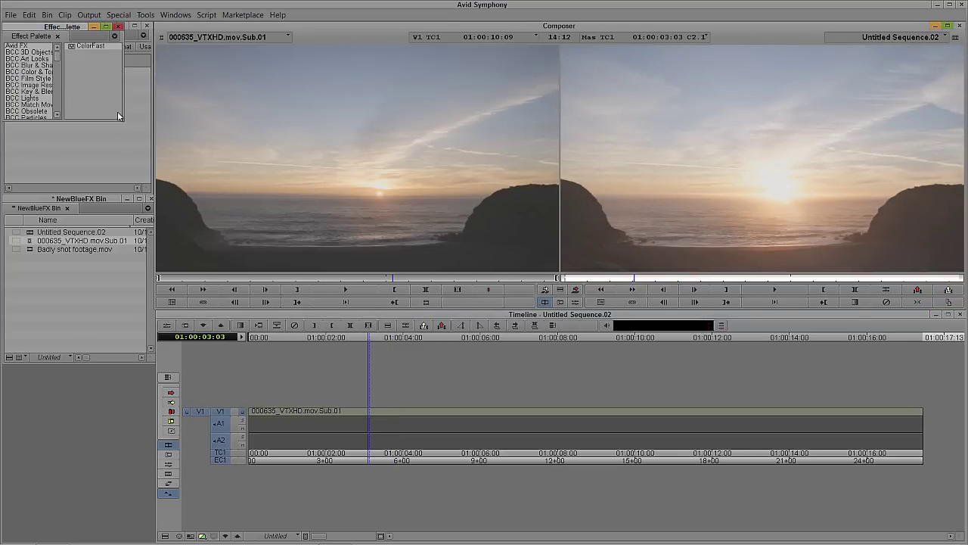
{"action": "left_click_drag", "start_coordinate": [122, 118], "coordinate": [196, 242]}
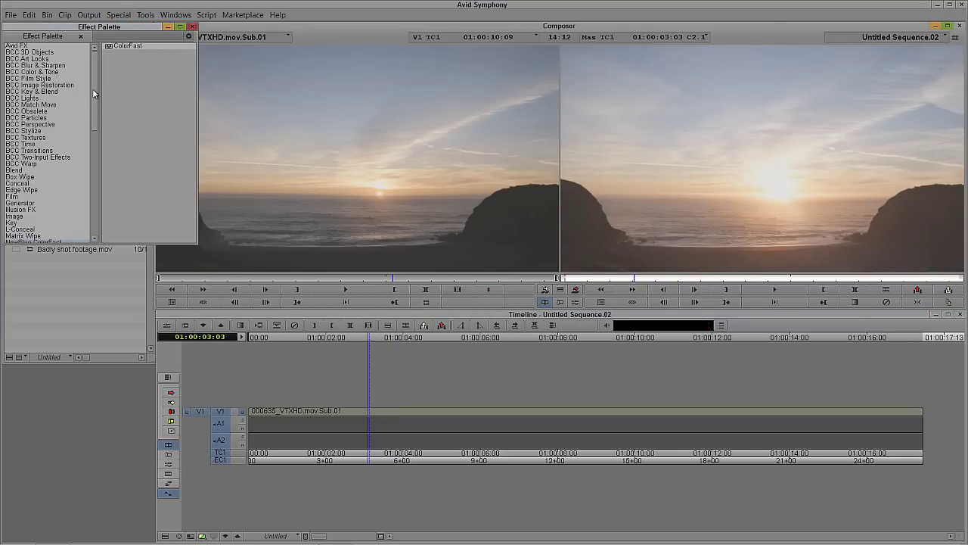
{"action": "left_click_drag", "start_coordinate": [94, 84], "coordinate": [520, 417]}
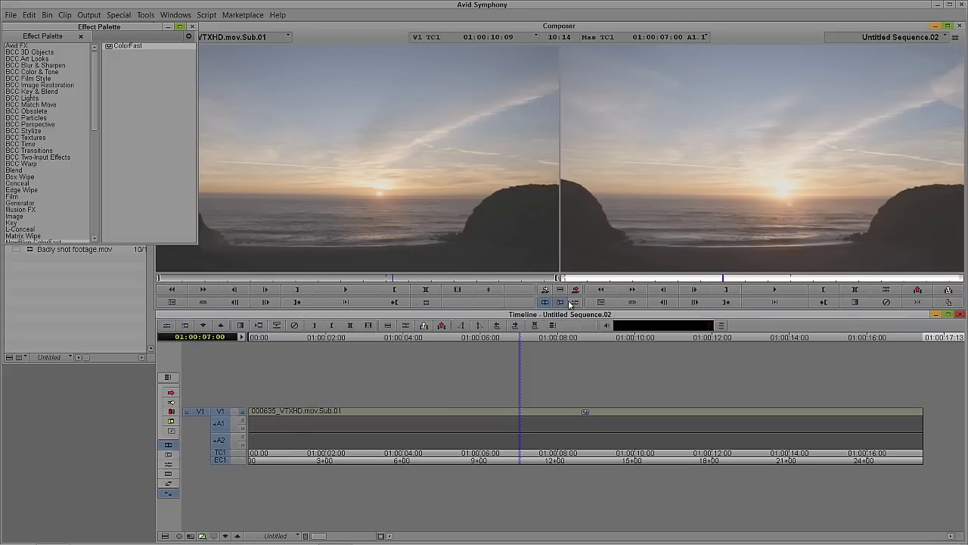
Open the applied ColorFast effect for editing and bring its Masks parameters into view.
{"action": "left_click", "coordinate": [169, 330]}
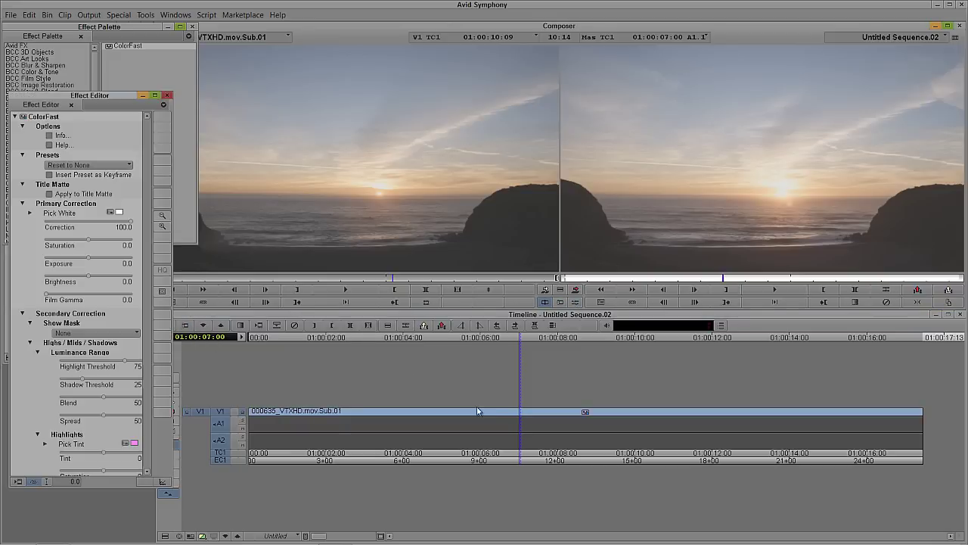
{"action": "left_click_drag", "start_coordinate": [111, 99], "coordinate": [167, 63]}
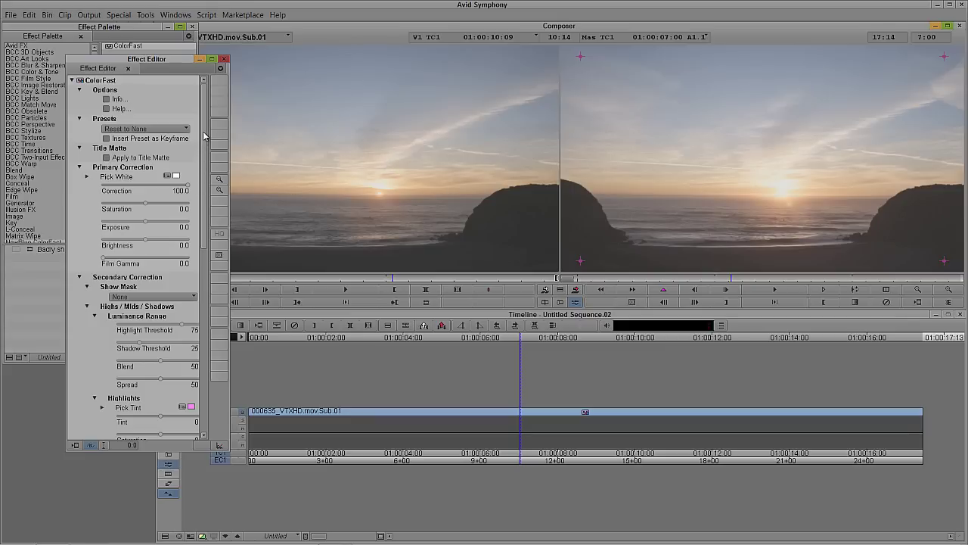
{"action": "left_click_drag", "start_coordinate": [204, 135], "coordinate": [208, 360]}
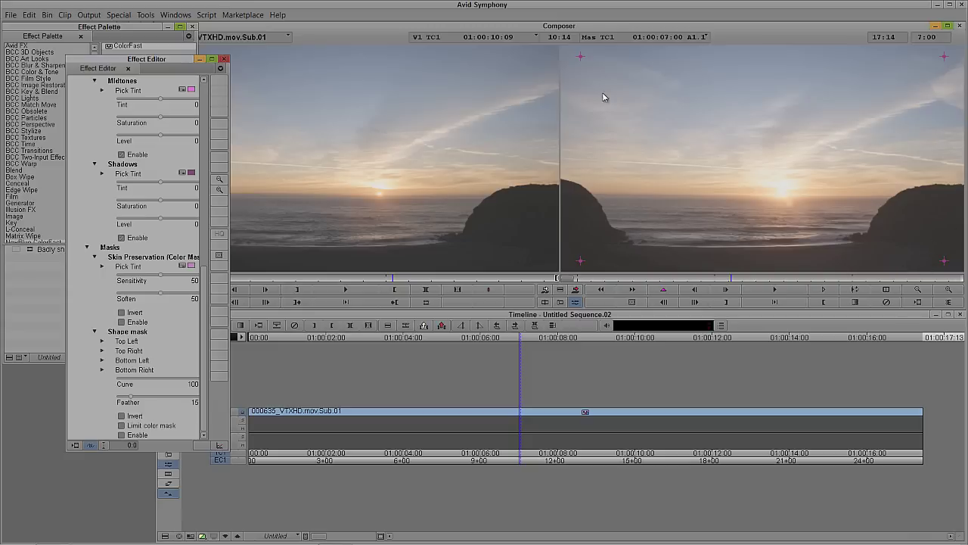
Place the shape mask's four corner points just outside the frame around the sky, with the lower two at the horizon.
{"action": "left_click", "coordinate": [914, 288]}
{"action": "left_click", "coordinate": [695, 303]}
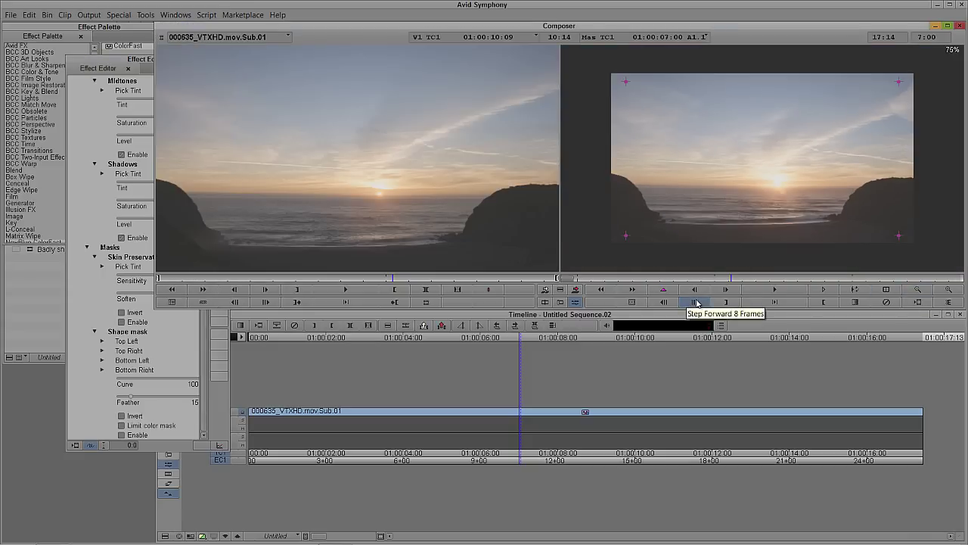
{"action": "left_click", "coordinate": [625, 83]}
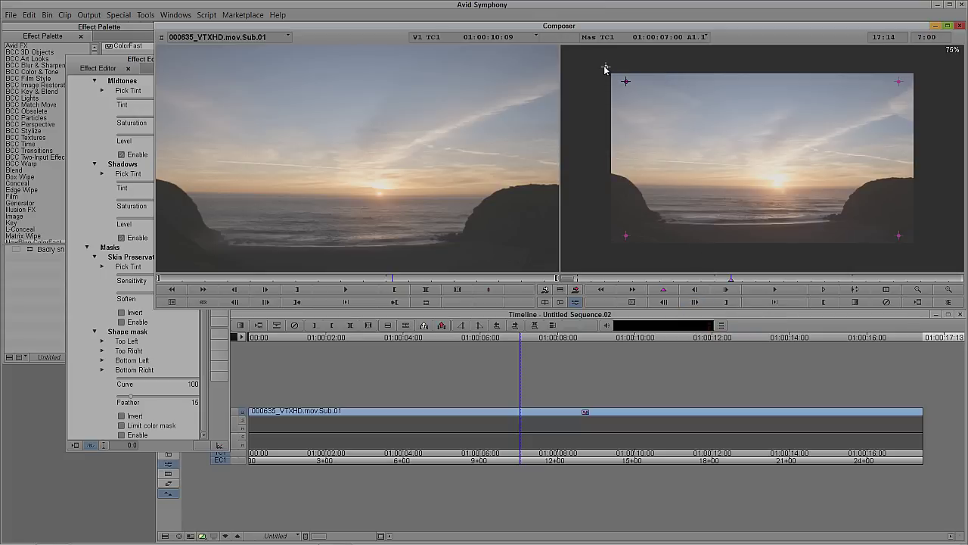
{"action": "left_click_drag", "start_coordinate": [900, 87], "coordinate": [922, 65]}
{"action": "left_click_drag", "start_coordinate": [626, 237], "coordinate": [600, 182]}
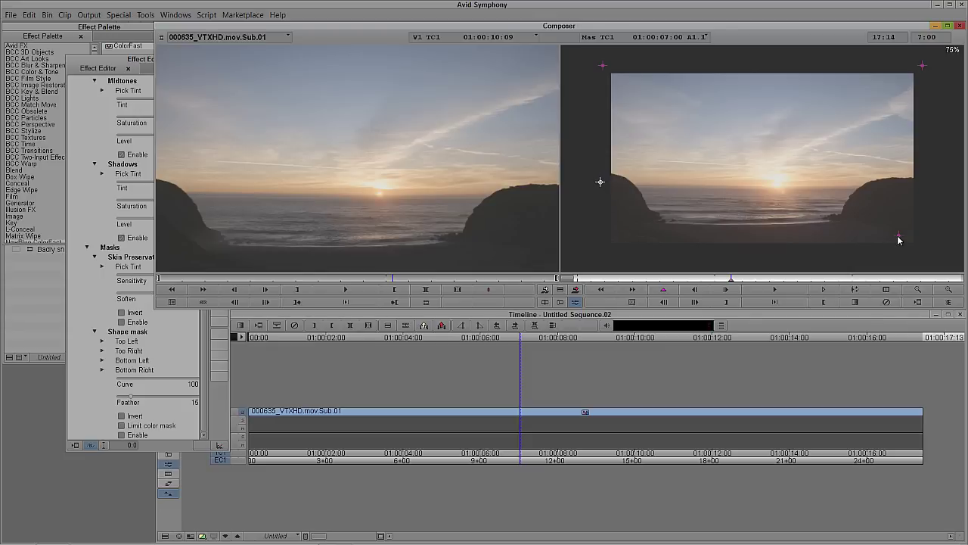
{"action": "left_click", "coordinate": [927, 183]}
Preview the highlights, midtones and shadows masks of the secondary correction one after another.
{"action": "left_click_drag", "start_coordinate": [133, 65], "coordinate": [108, 61]}
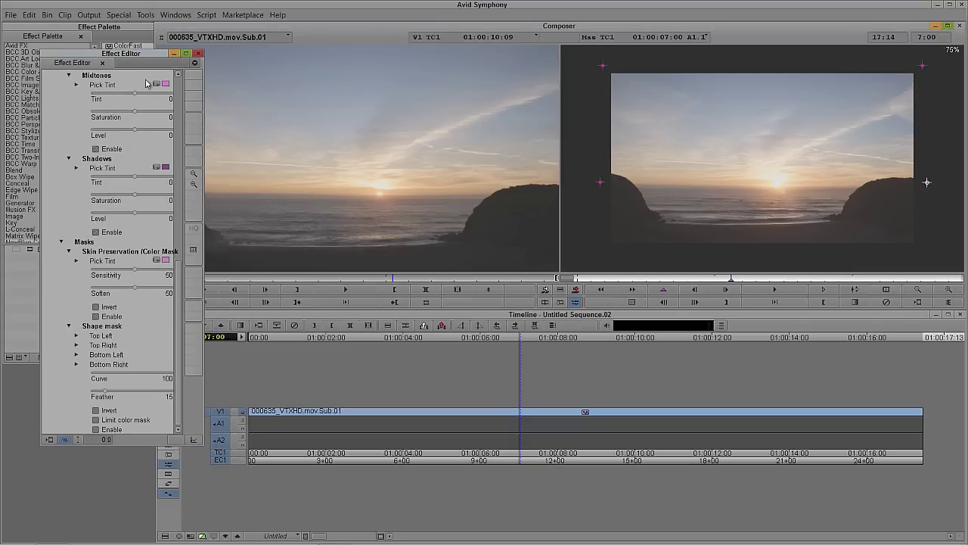
{"action": "left_click_drag", "start_coordinate": [180, 304], "coordinate": [189, 193]}
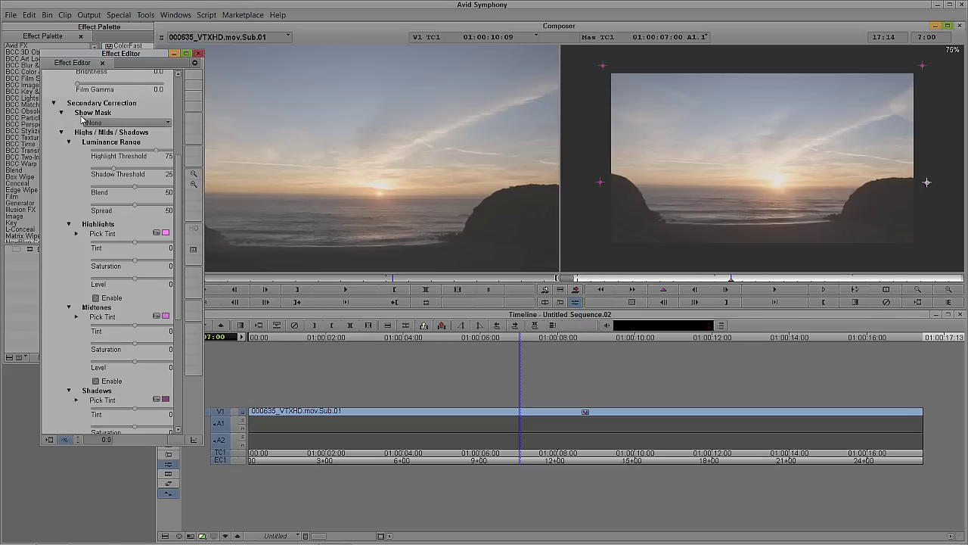
{"action": "left_click", "coordinate": [140, 124]}
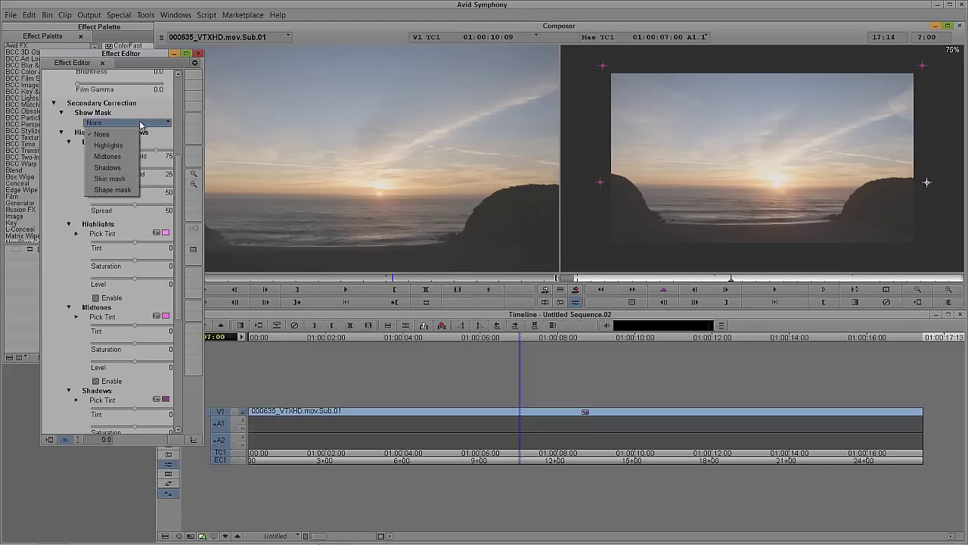
{"action": "left_click", "coordinate": [127, 145]}
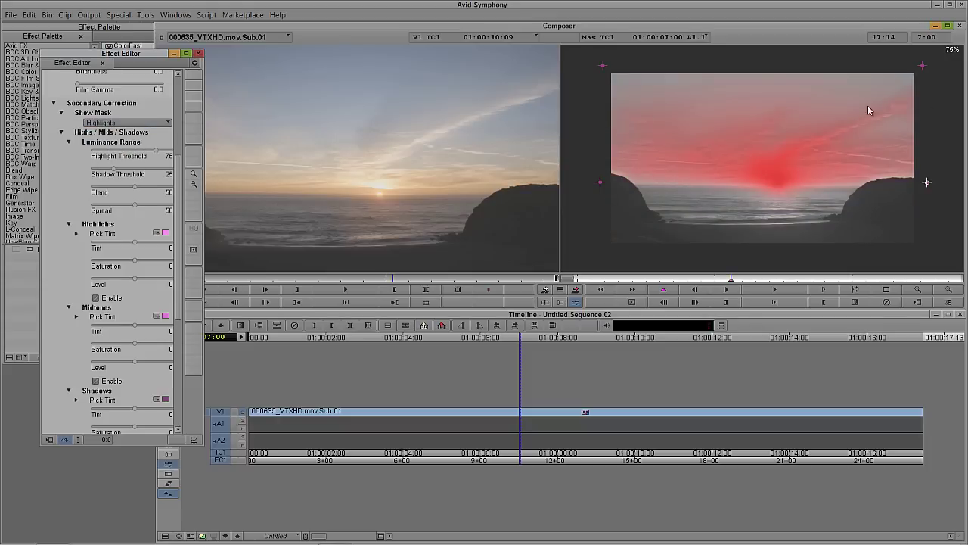
{"action": "left_click", "coordinate": [150, 123]}
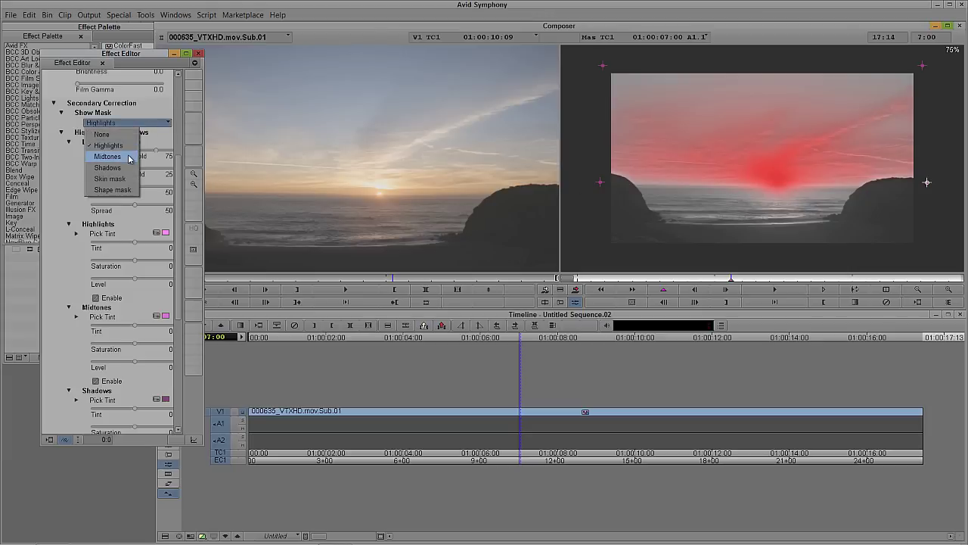
{"action": "left_click", "coordinate": [129, 154]}
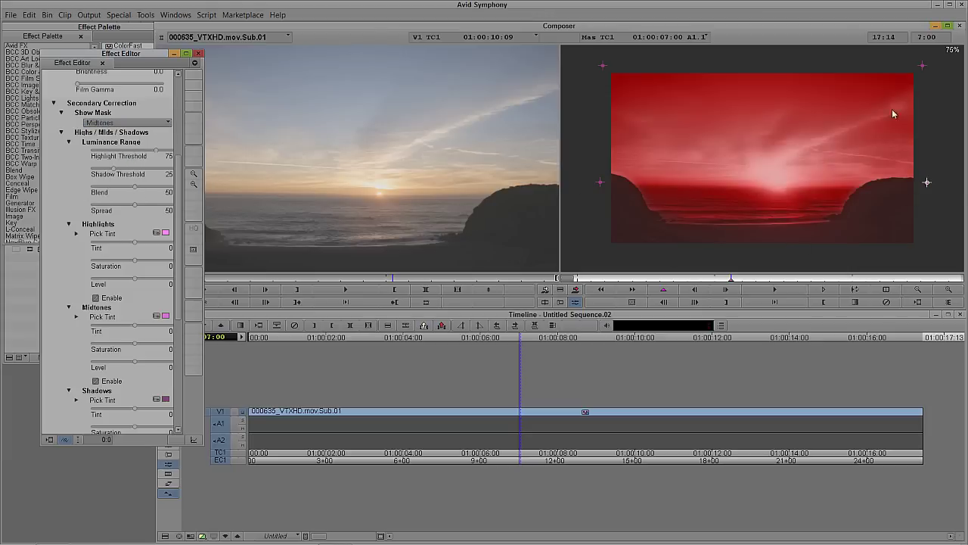
{"action": "left_click", "coordinate": [121, 124]}
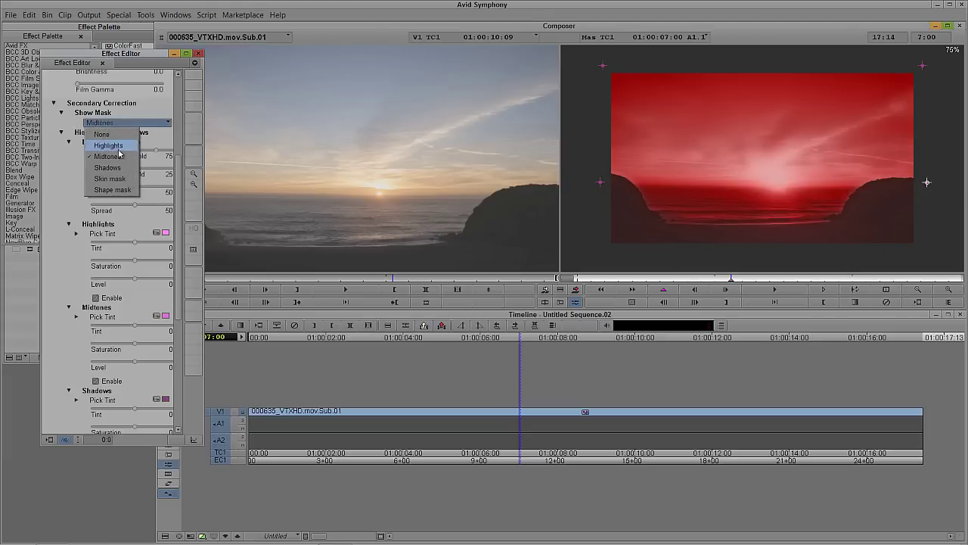
{"action": "left_click", "coordinate": [119, 167]}
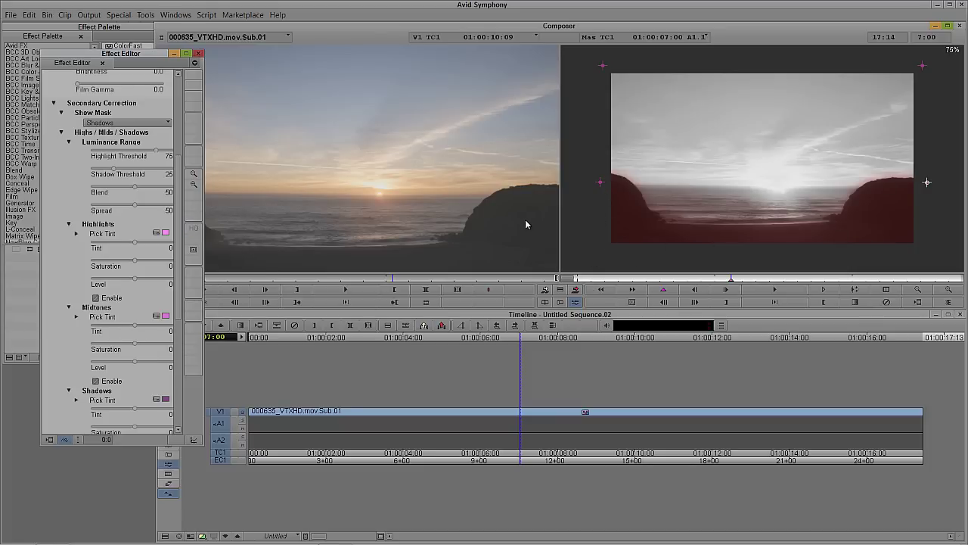
Display the shape mask and set its Curve to 0 and its Feather to about 22.6.
{"action": "left_click", "coordinate": [112, 124]}
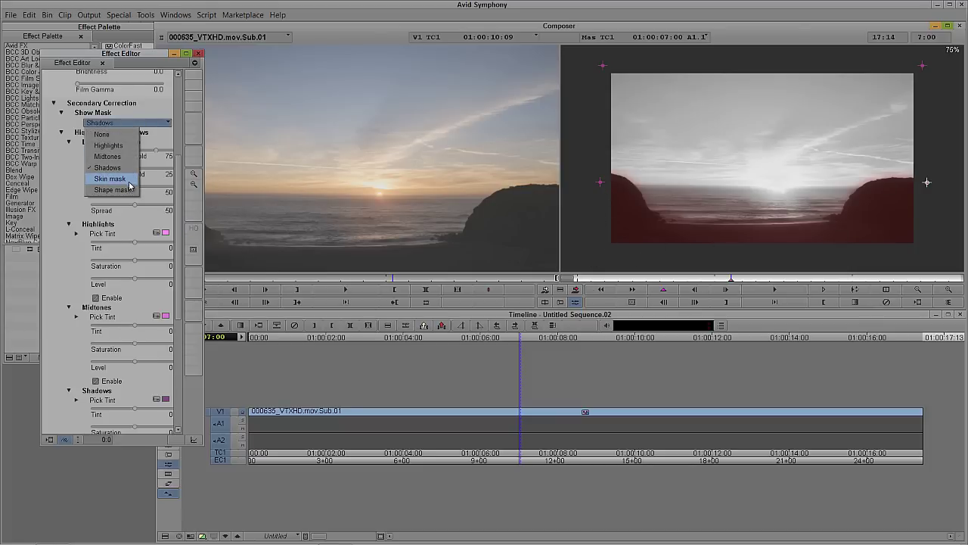
{"action": "left_click", "coordinate": [129, 190]}
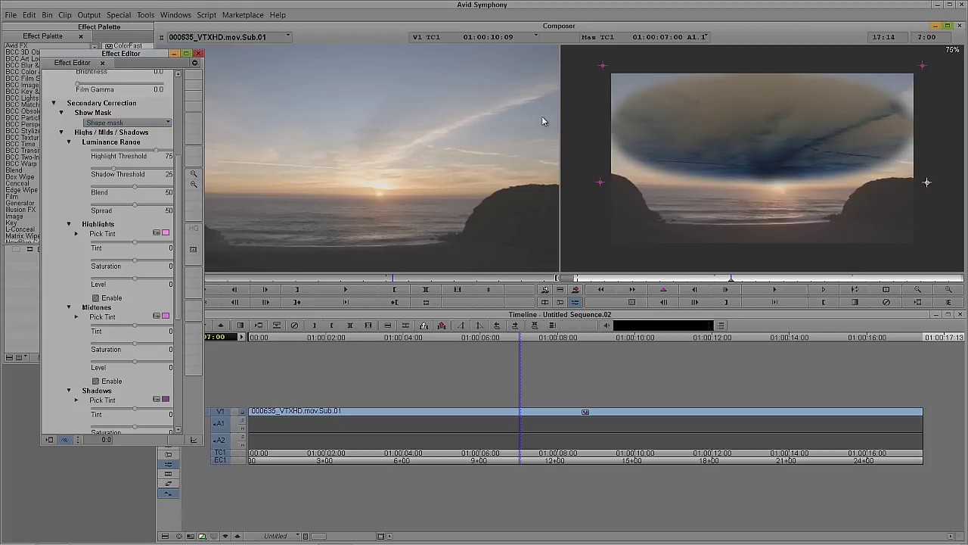
{"action": "scroll", "coordinate": [176, 242], "scroll_direction": "down", "scroll_amount": 7}
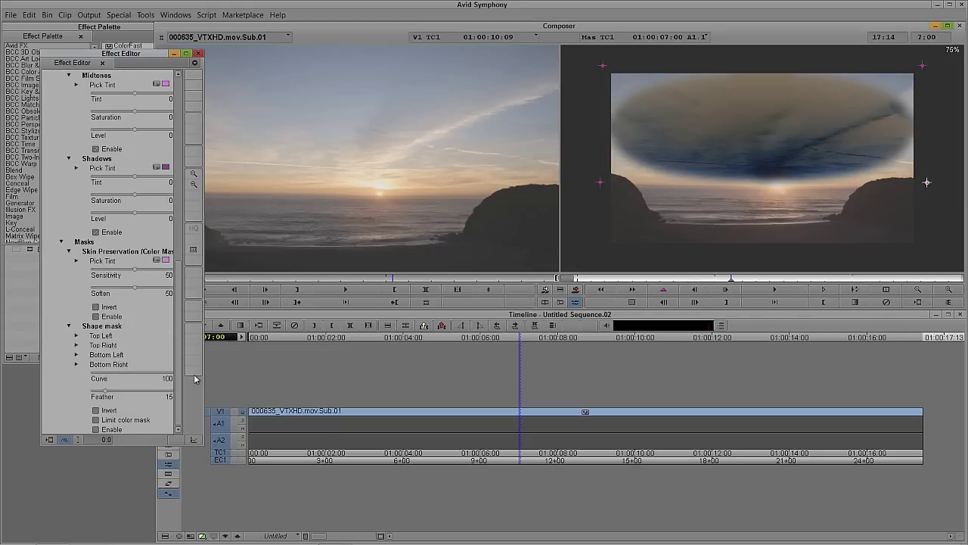
{"action": "left_click_drag", "start_coordinate": [203, 445], "coordinate": [281, 472]}
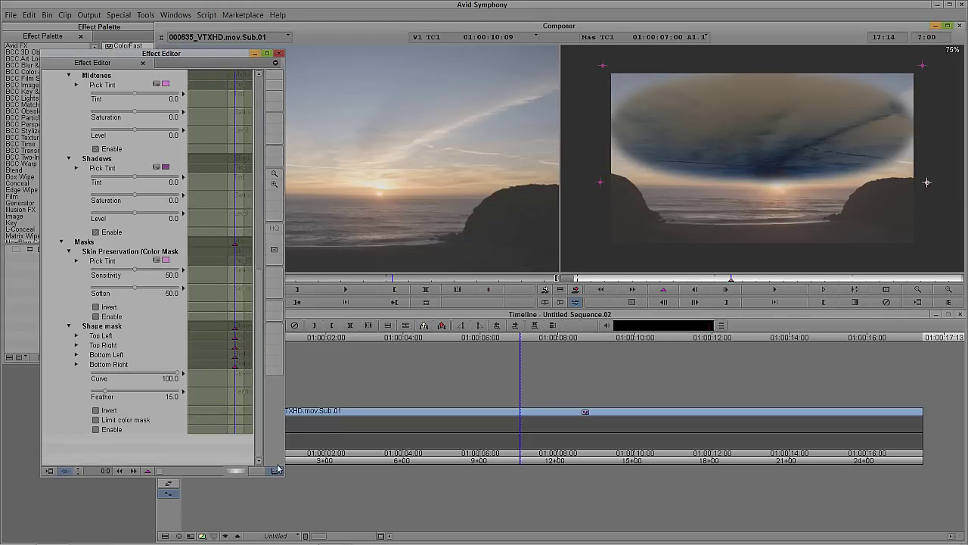
{"action": "left_click_drag", "start_coordinate": [180, 374], "coordinate": [66, 376]}
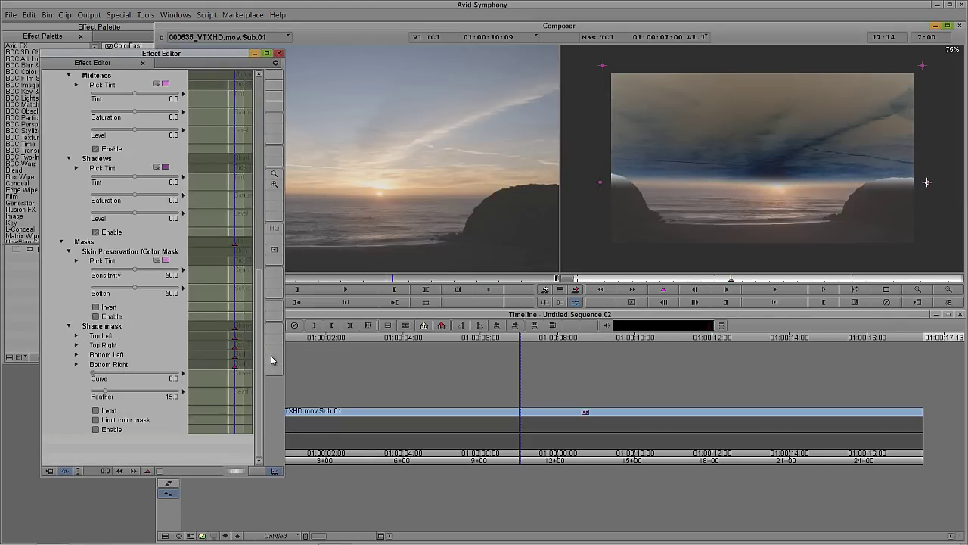
{"action": "left_click_drag", "start_coordinate": [106, 394], "coordinate": [113, 392]}
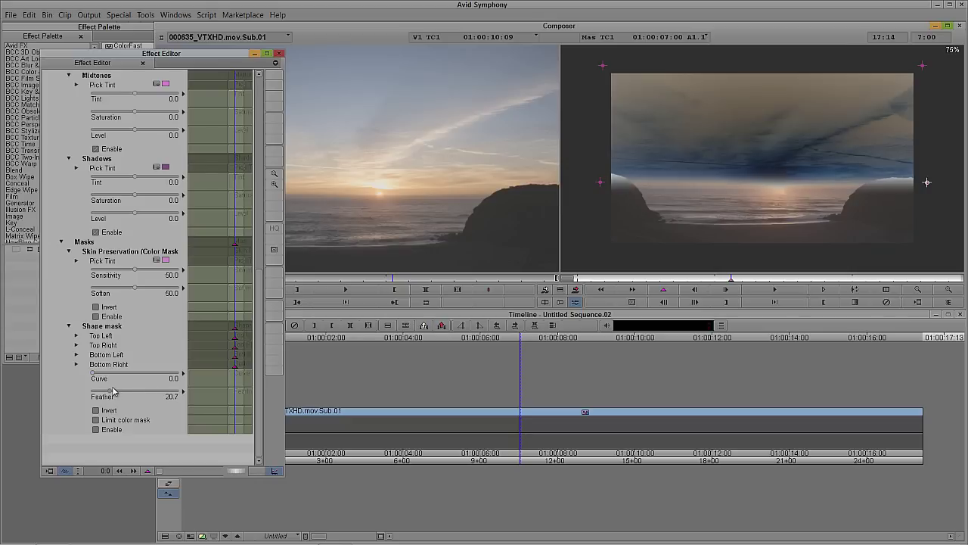
Nudge the shape mask's two lower corners slightly down and outward, and set Show Mask to None.
{"action": "left_click", "coordinate": [599, 184]}
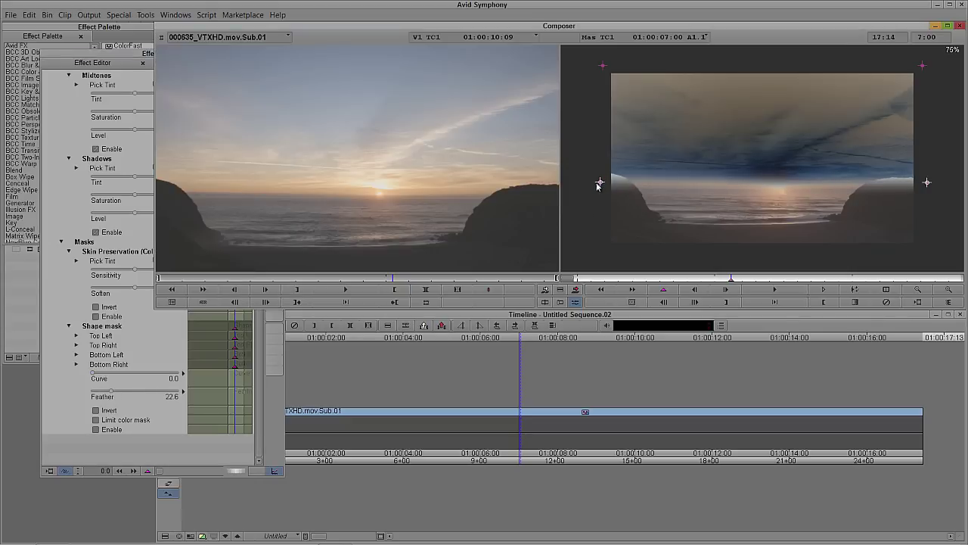
{"action": "left_click", "coordinate": [927, 186]}
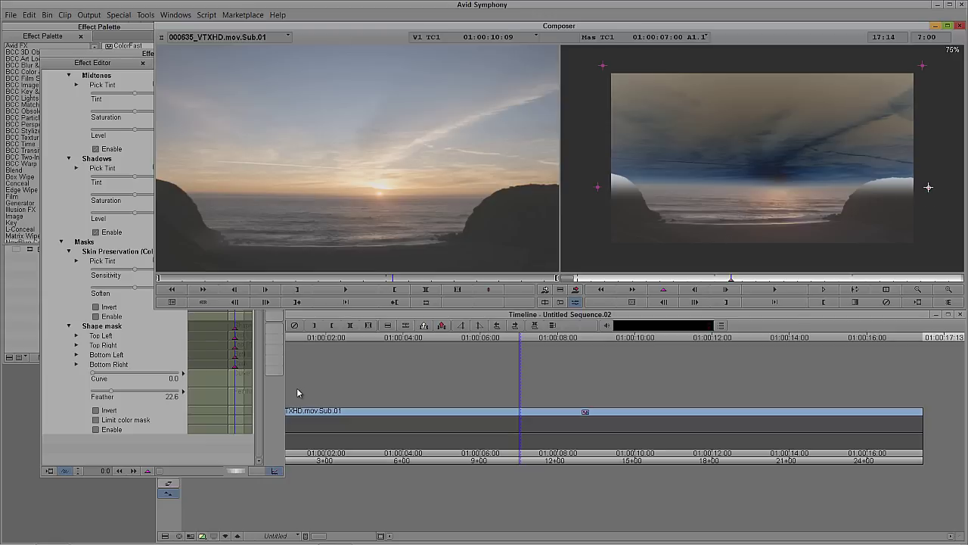
{"action": "left_click", "coordinate": [259, 377]}
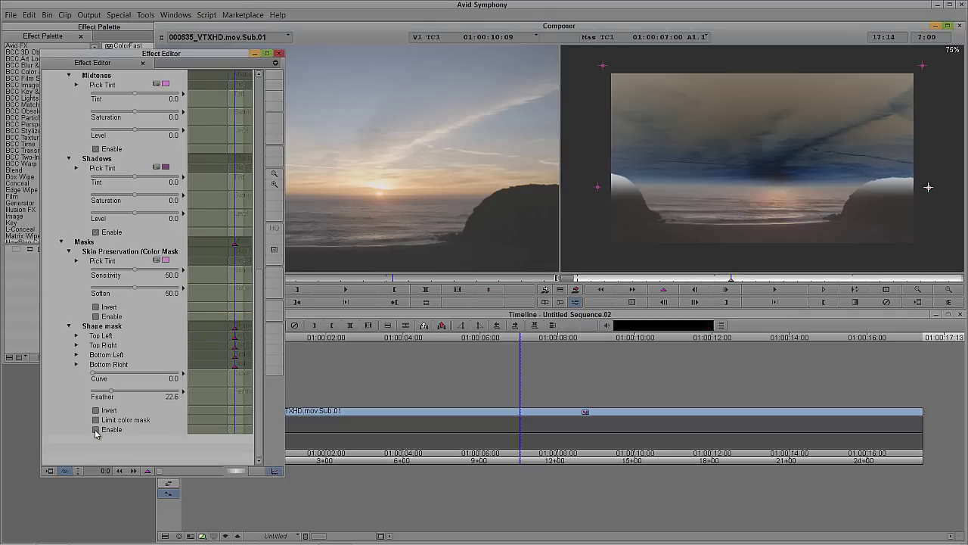
{"action": "left_click_drag", "start_coordinate": [259, 411], "coordinate": [262, 296]}
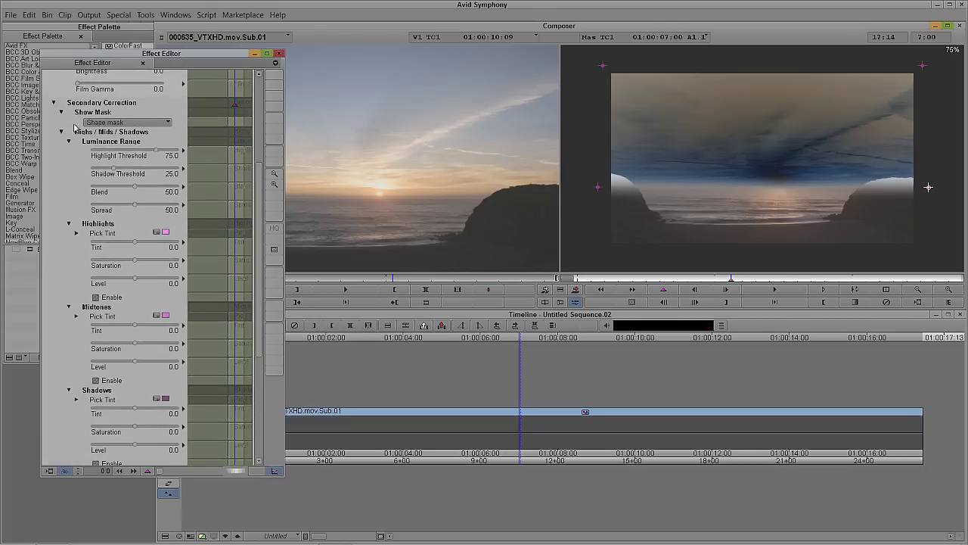
{"action": "left_click", "coordinate": [104, 123]}
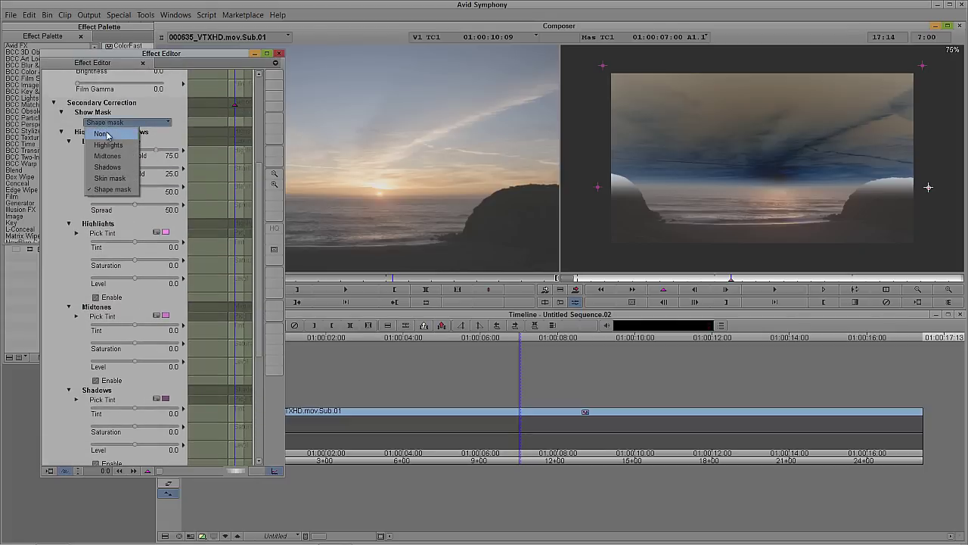
{"action": "left_click", "coordinate": [107, 134]}
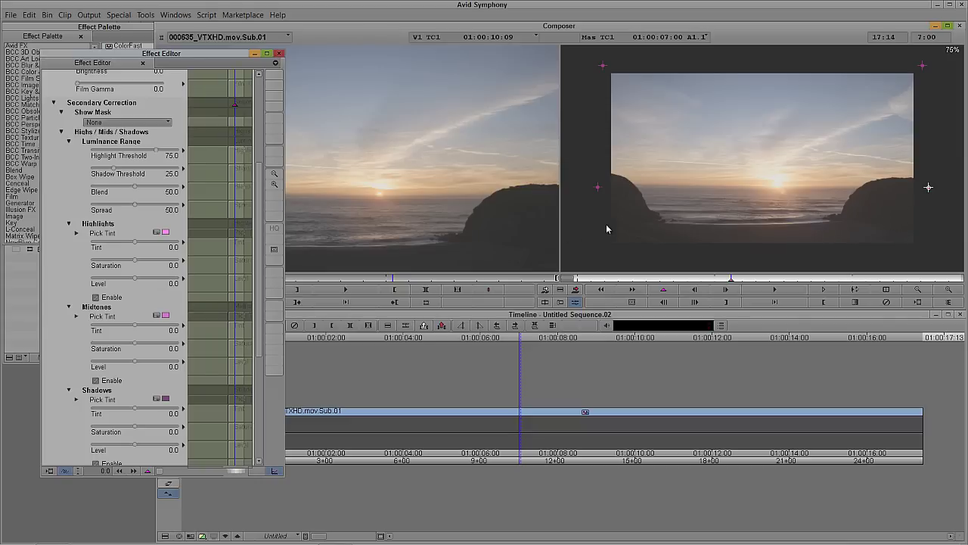
Raise the Film Gamma of the primary correction to about 56.1.
{"action": "scroll", "coordinate": [262, 273], "scroll_direction": "up", "scroll_amount": 5}
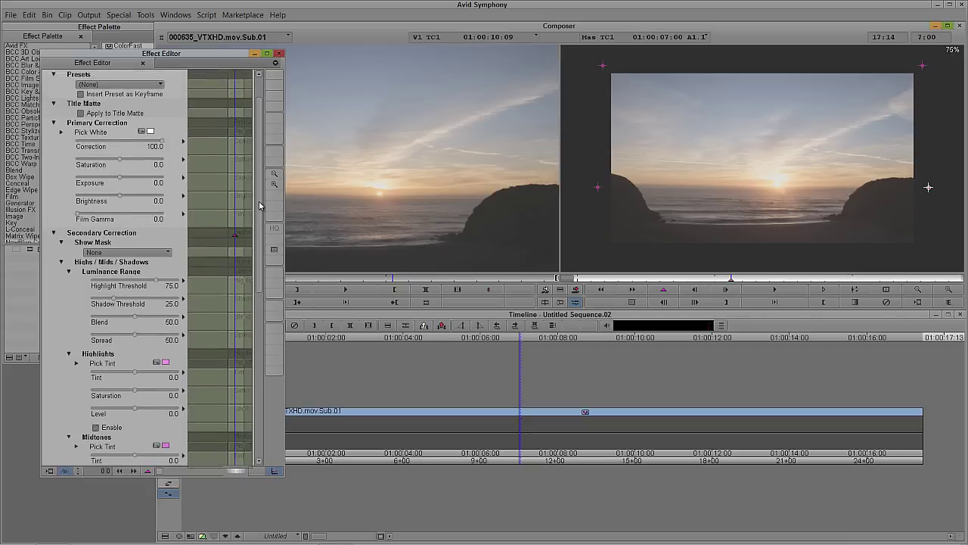
{"action": "left_click_drag", "start_coordinate": [79, 227], "coordinate": [124, 217]}
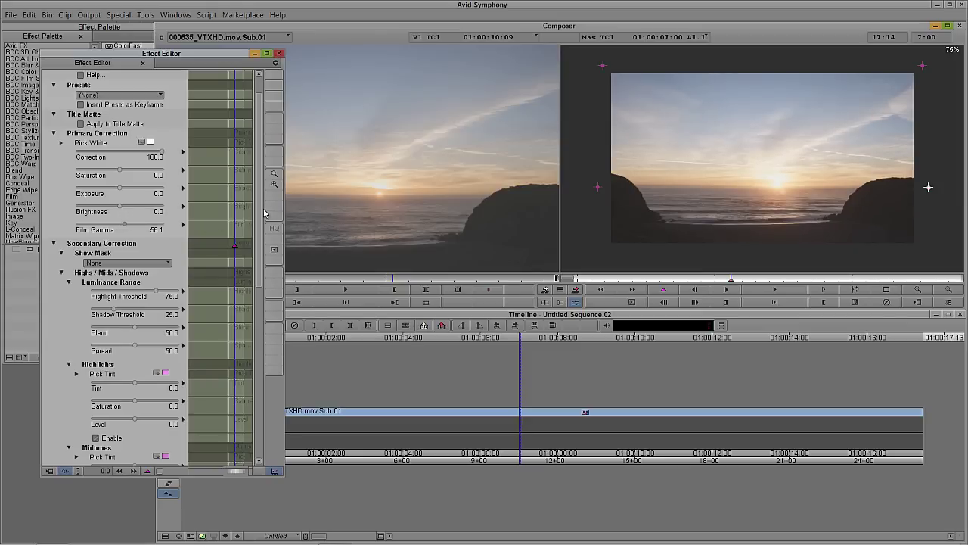
Check the secondary correction's Highlights, Midtones and Shadows masks in turn, and set Show Mask back to None.
{"action": "left_click_drag", "start_coordinate": [260, 210], "coordinate": [267, 270]}
{"action": "scroll", "coordinate": [269, 286], "scroll_direction": "down", "scroll_amount": 2}
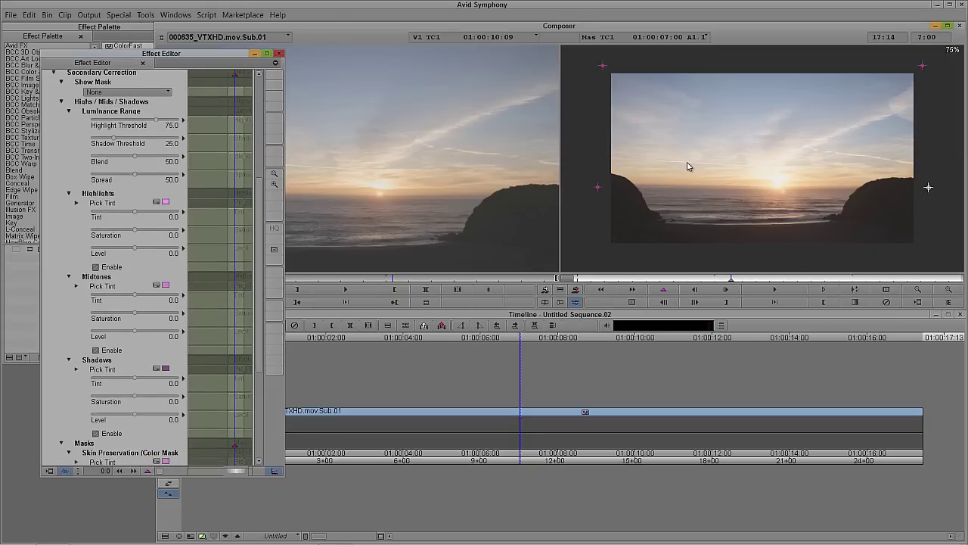
{"action": "left_click", "coordinate": [156, 92]}
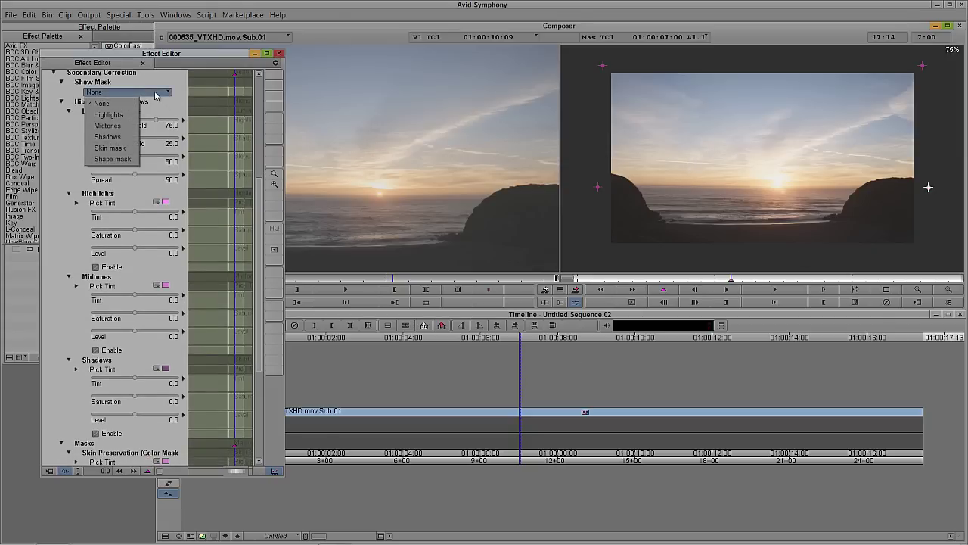
{"action": "left_click", "coordinate": [108, 114]}
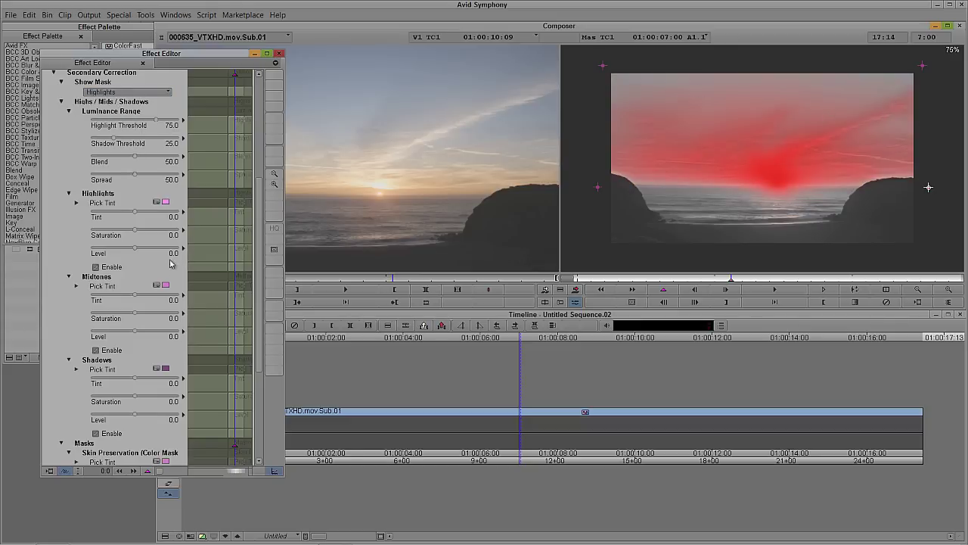
{"action": "left_click", "coordinate": [129, 94]}
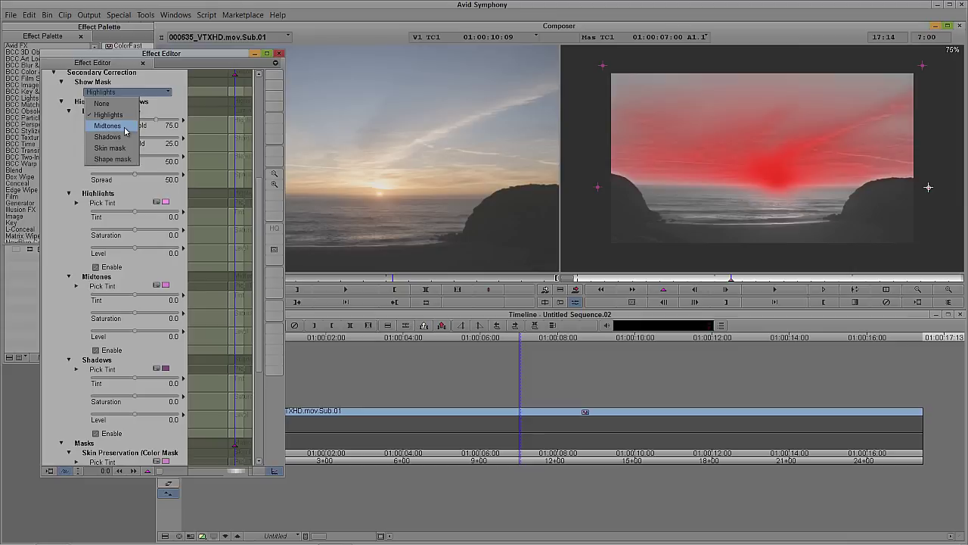
{"action": "left_click", "coordinate": [125, 126]}
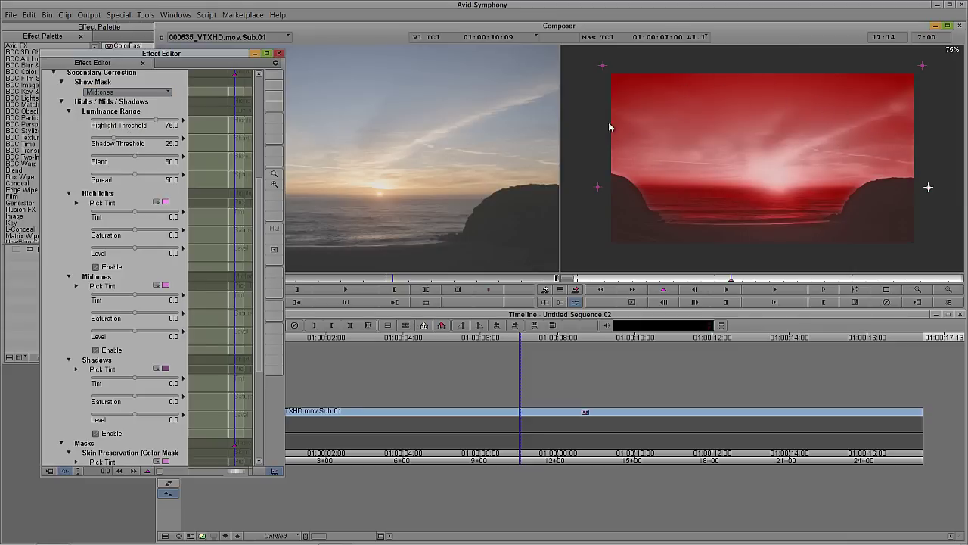
{"action": "left_click", "coordinate": [127, 93]}
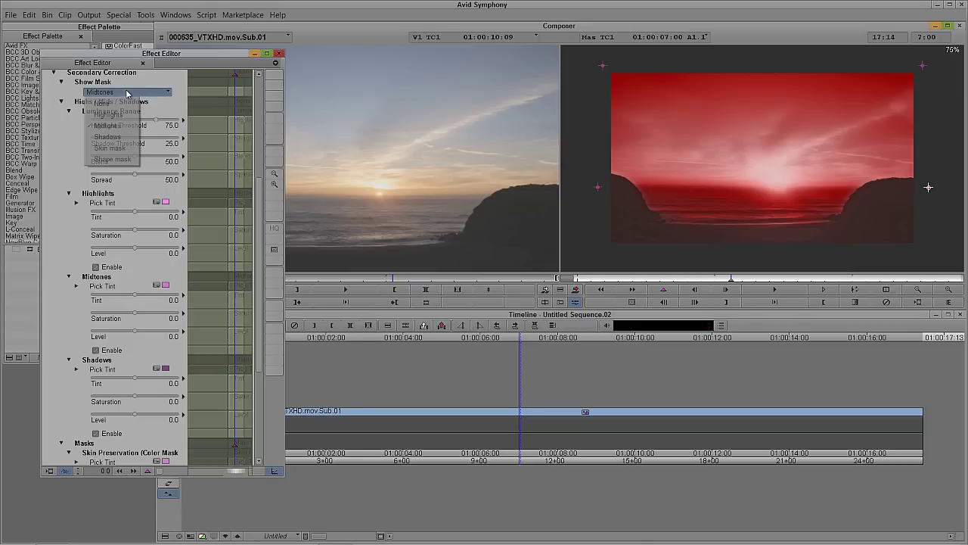
{"action": "left_click", "coordinate": [121, 137]}
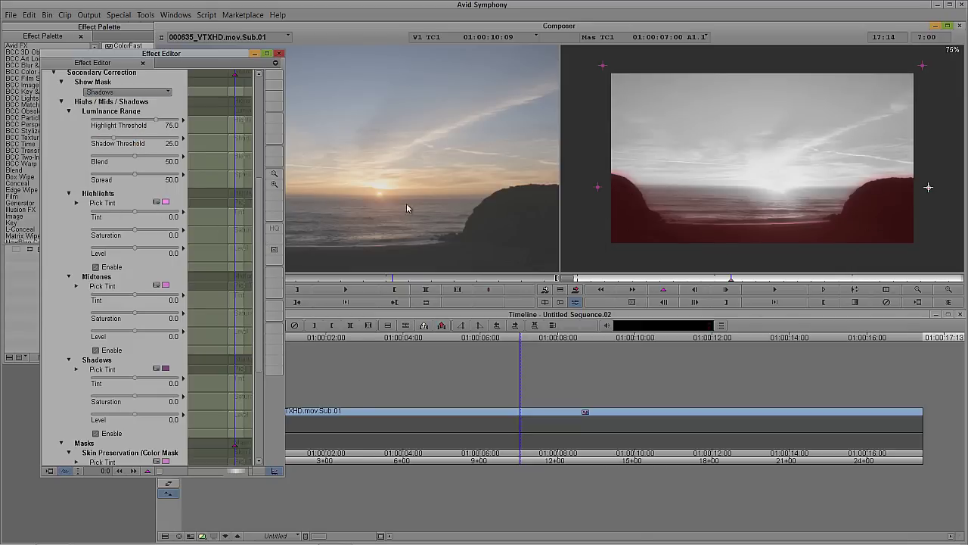
{"action": "left_click", "coordinate": [152, 93]}
{"action": "left_click", "coordinate": [106, 102]}
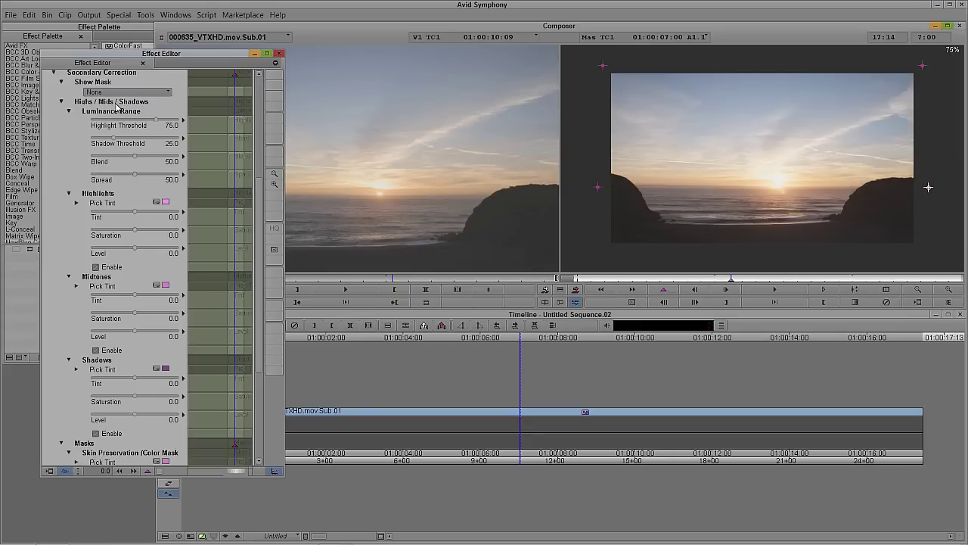
Set the Midtones Saturation of the secondary correction to 100 and compare the result with the original clip inside the nested effect.
{"action": "scroll", "coordinate": [262, 208], "scroll_direction": "down", "scroll_amount": 3}
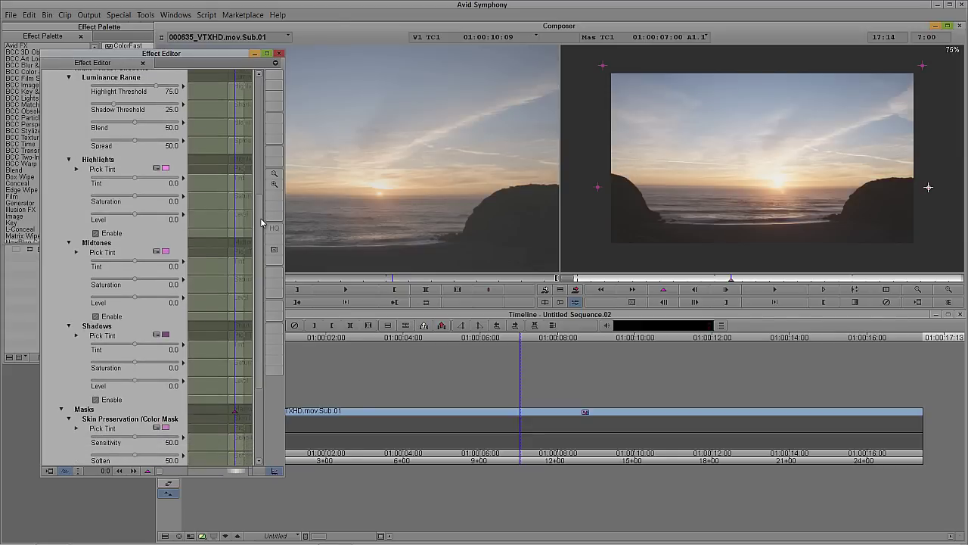
{"action": "left_click_drag", "start_coordinate": [134, 280], "coordinate": [188, 279]}
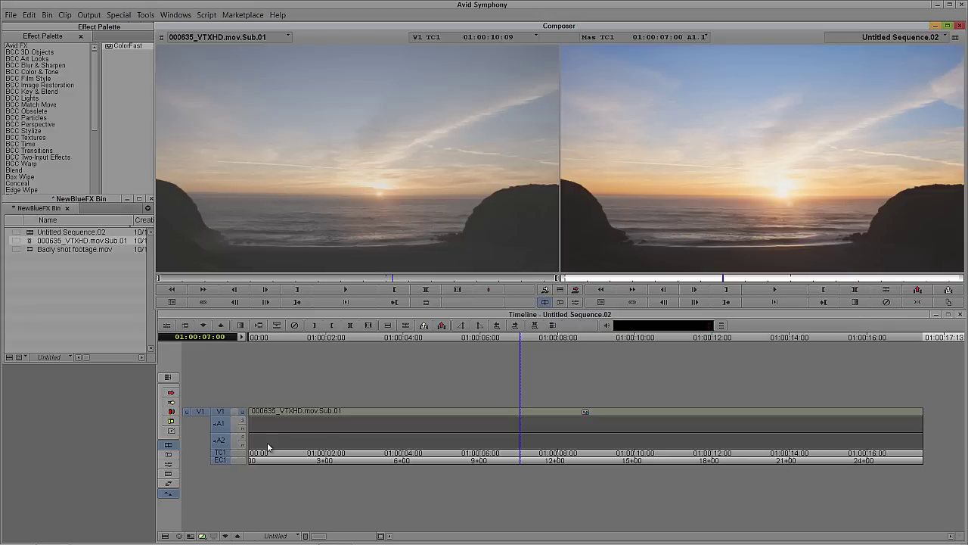
{"action": "left_click", "coordinate": [236, 449]}
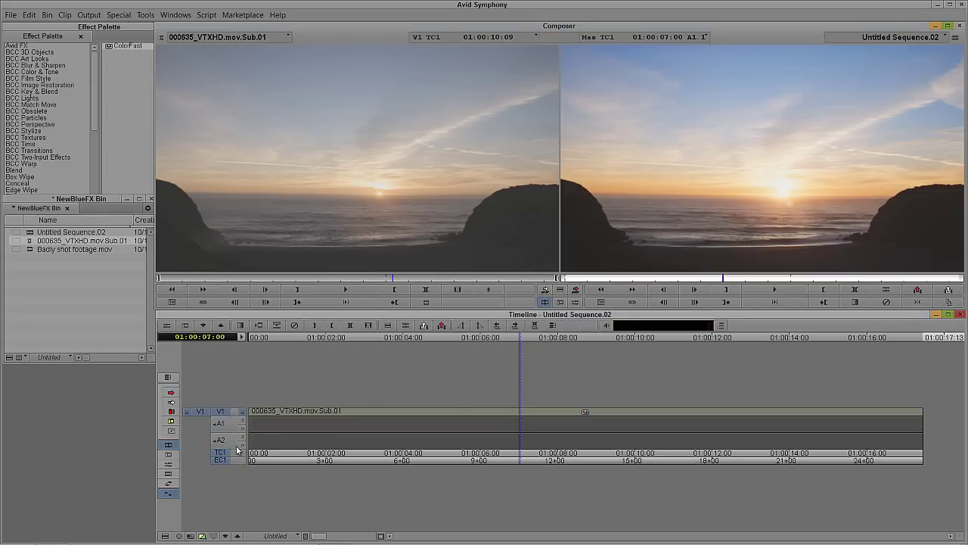
{"action": "left_click", "coordinate": [226, 535]}
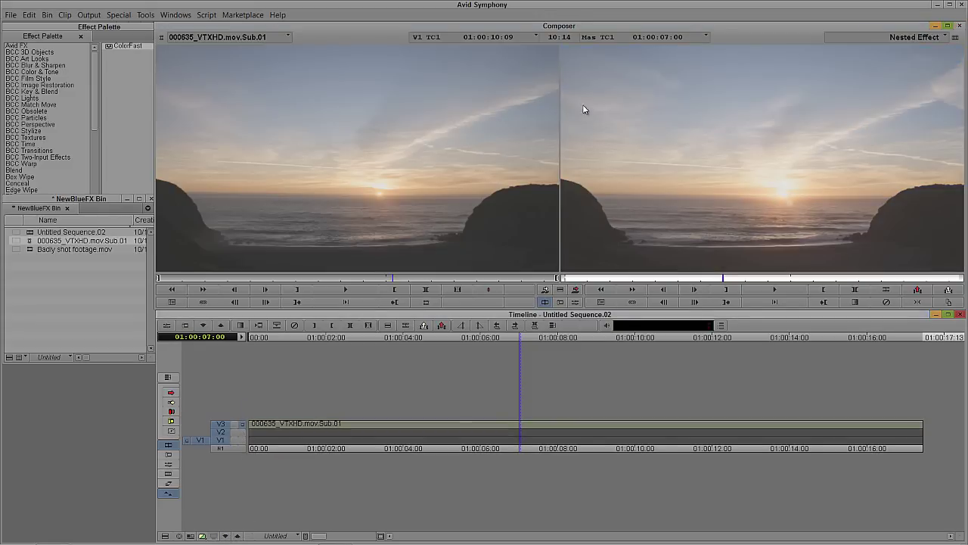
{"action": "left_click", "coordinate": [236, 535]}
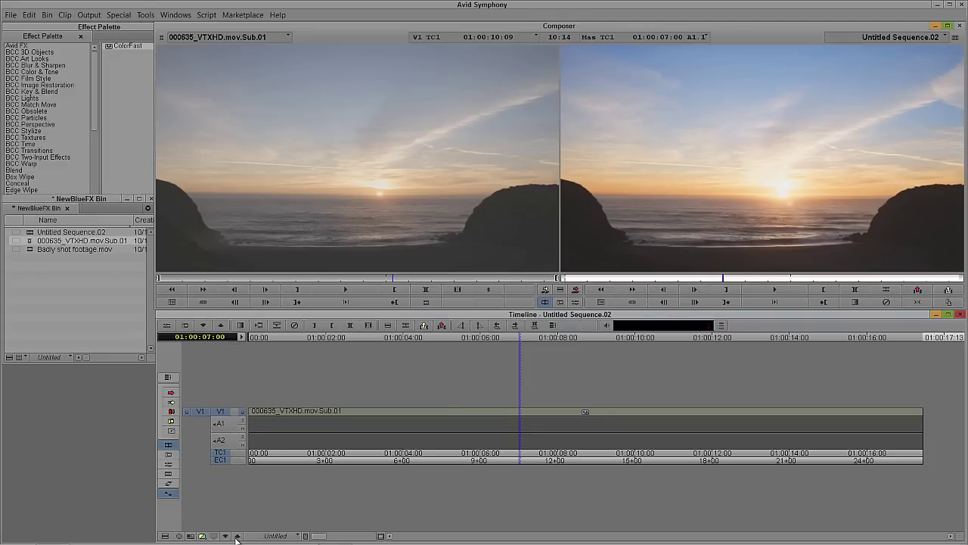
Reopen the clip's ColorFast settings, return to 01:00:07:00, and adjust the Highlights Saturation to intensify the orange glow around the sun.
{"action": "left_click_drag", "start_coordinate": [454, 434], "coordinate": [586, 408]}
{"action": "double_click", "coordinate": [585, 410]}
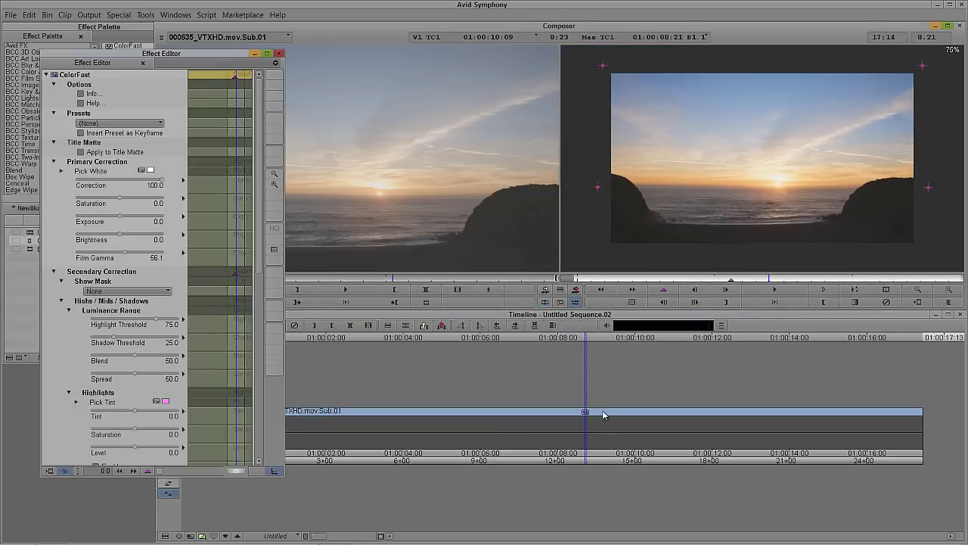
{"action": "left_click", "coordinate": [730, 280]}
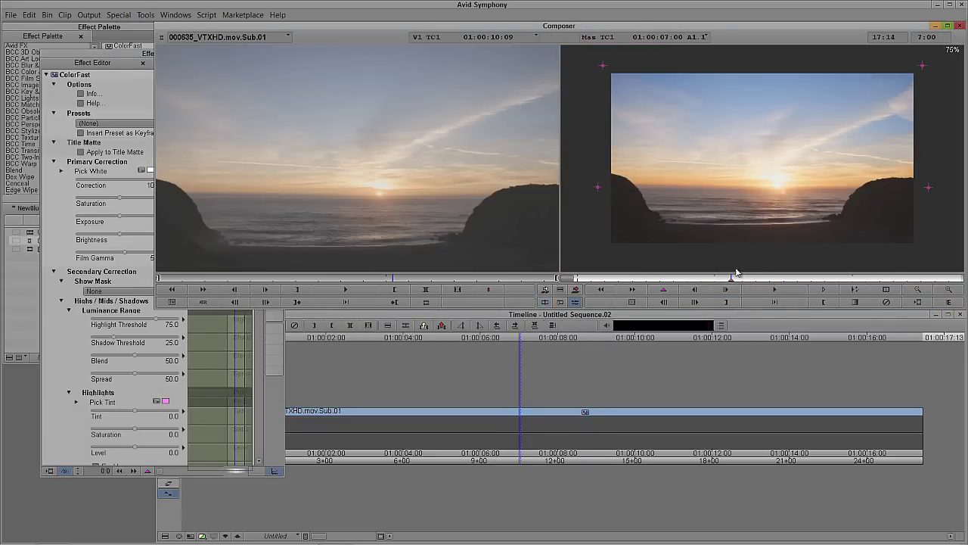
{"action": "left_click", "coordinate": [132, 62]}
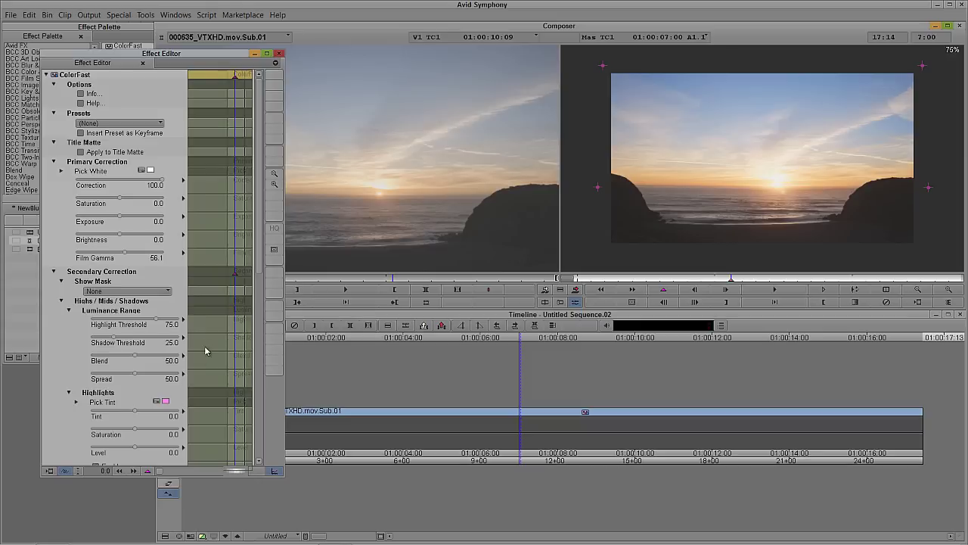
{"action": "left_click_drag", "start_coordinate": [257, 267], "coordinate": [264, 288]}
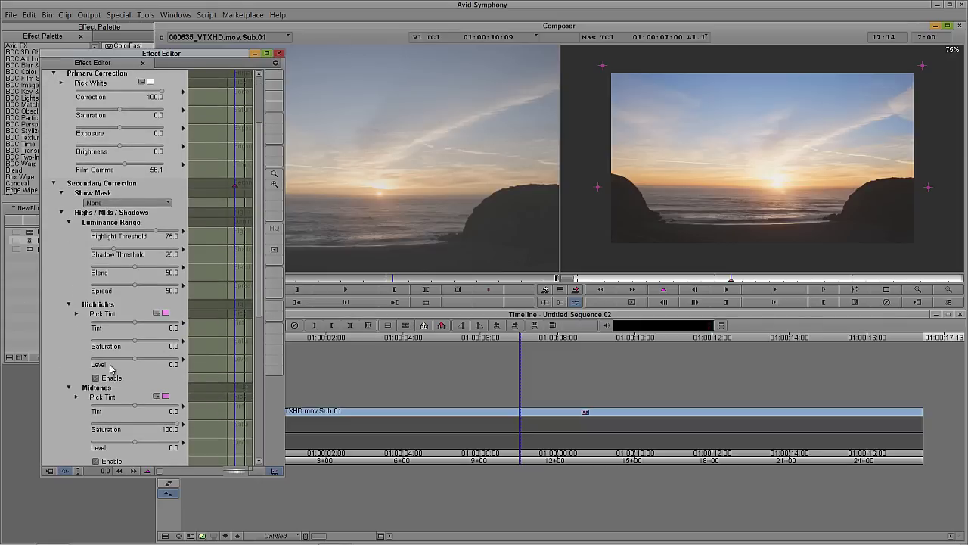
{"action": "left_click_drag", "start_coordinate": [132, 346], "coordinate": [93, 367]}
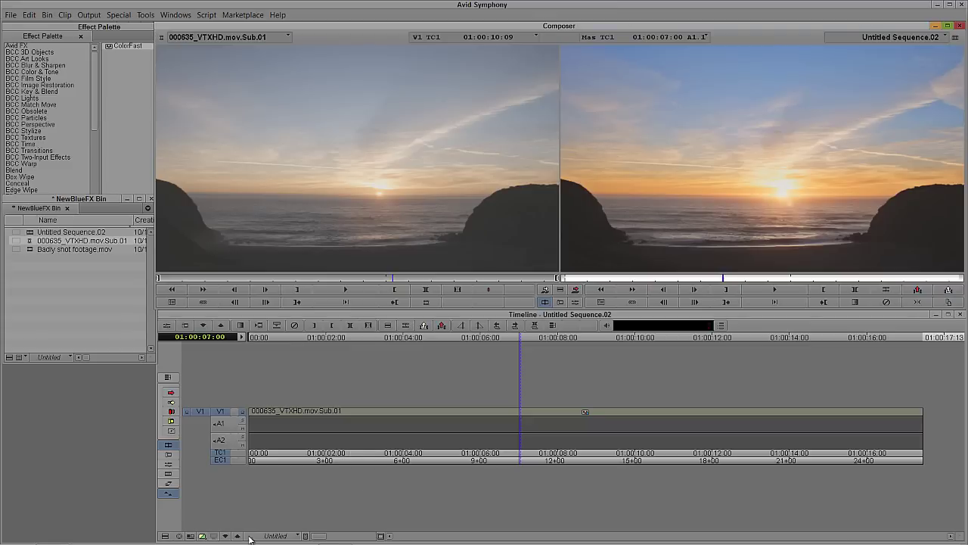
Compare the graded shot with the uncorrected clip in the nested effect and review the sequence through to its end.
{"action": "left_click", "coordinate": [226, 535]}
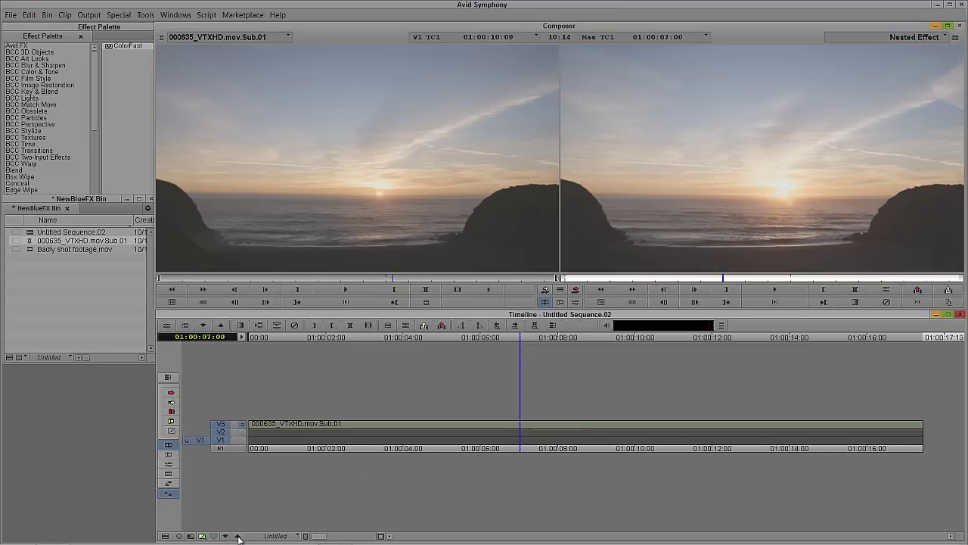
{"action": "left_click", "coordinate": [239, 536]}
{"action": "left_click_drag", "start_coordinate": [353, 413], "coordinate": [930, 430]}
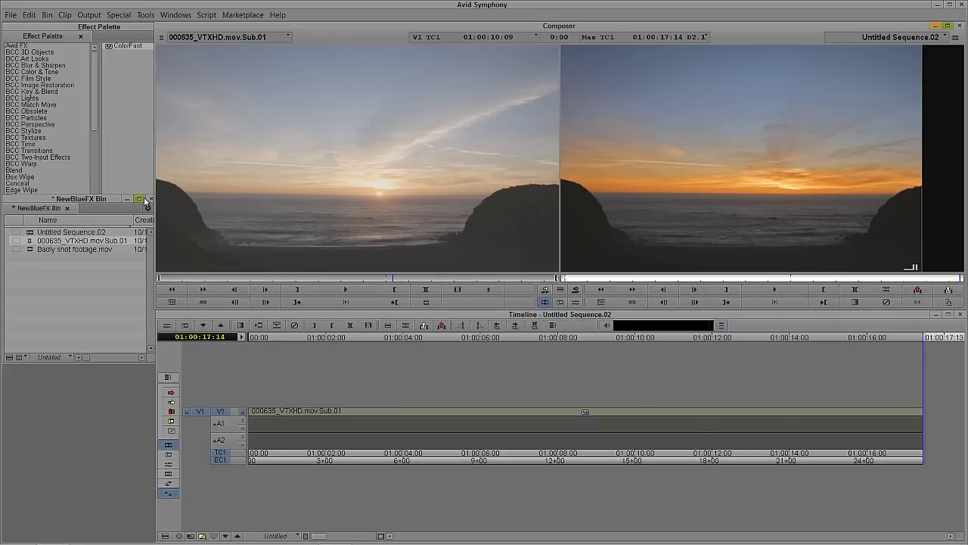
Delete Untitled Sequence.02 from the NewBlueFX Bin.
{"action": "left_click", "coordinate": [47, 243]}
{"action": "key", "text": "Delete"}
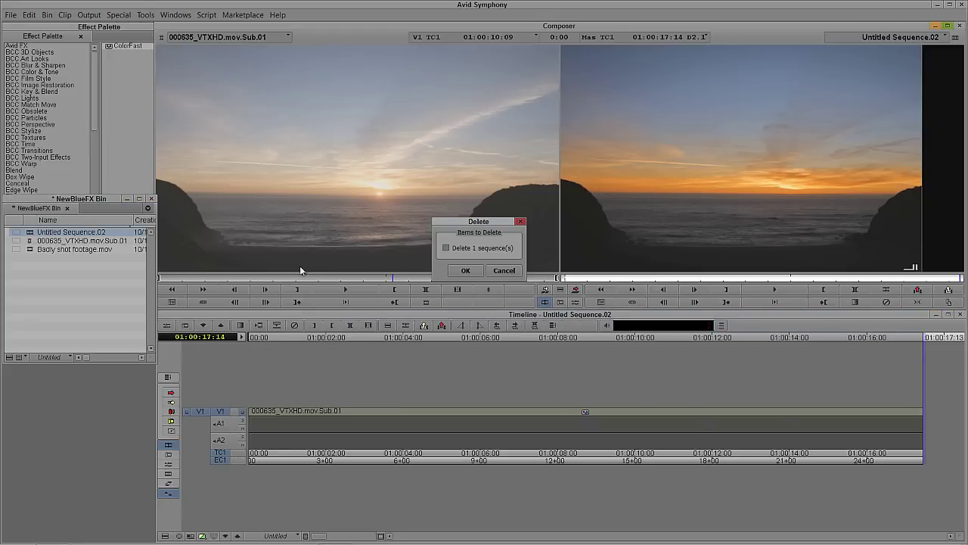
{"action": "left_click", "coordinate": [447, 248]}
{"action": "left_click", "coordinate": [465, 270]}
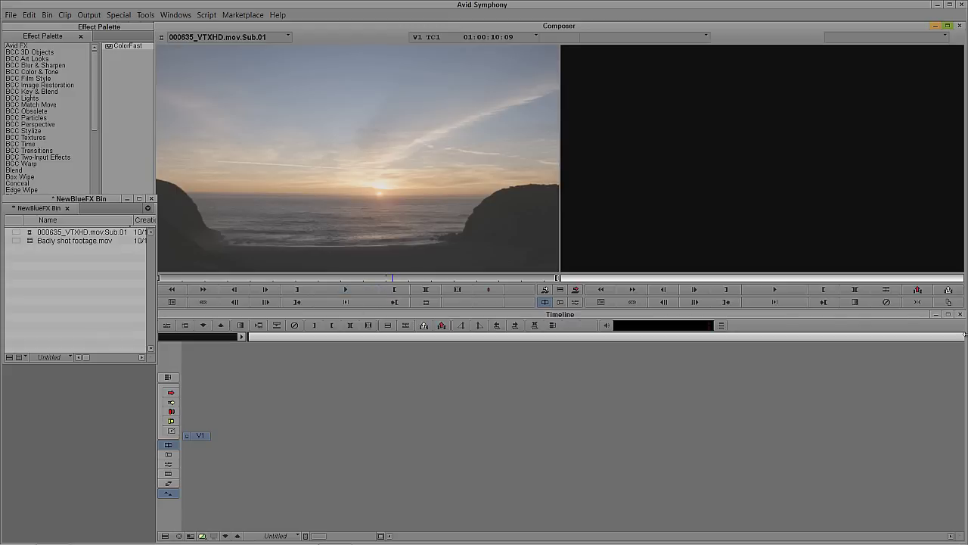
Load Badly shot footage.mov as the source clip, look through it, and overwrite it into a new sequence.
{"action": "left_click_drag", "start_coordinate": [34, 242], "coordinate": [302, 204]}
{"action": "left_click_drag", "start_coordinate": [336, 278], "coordinate": [259, 279]}
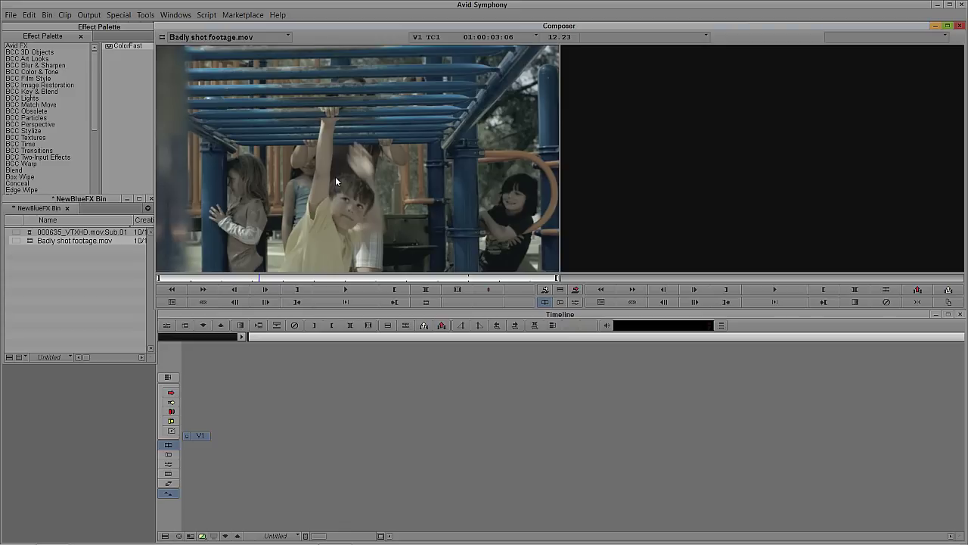
{"action": "key", "text": "b"}
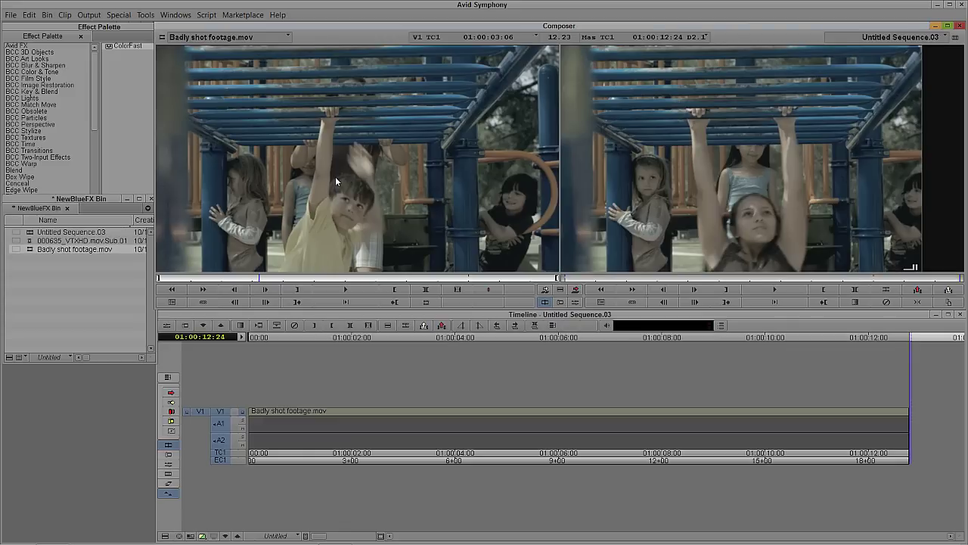
Apply the ColorFast effect to the Badly shot footage.mov clip and open its effect settings at 01:00:04:26.
{"action": "left_click_drag", "start_coordinate": [428, 431], "coordinate": [467, 430]}
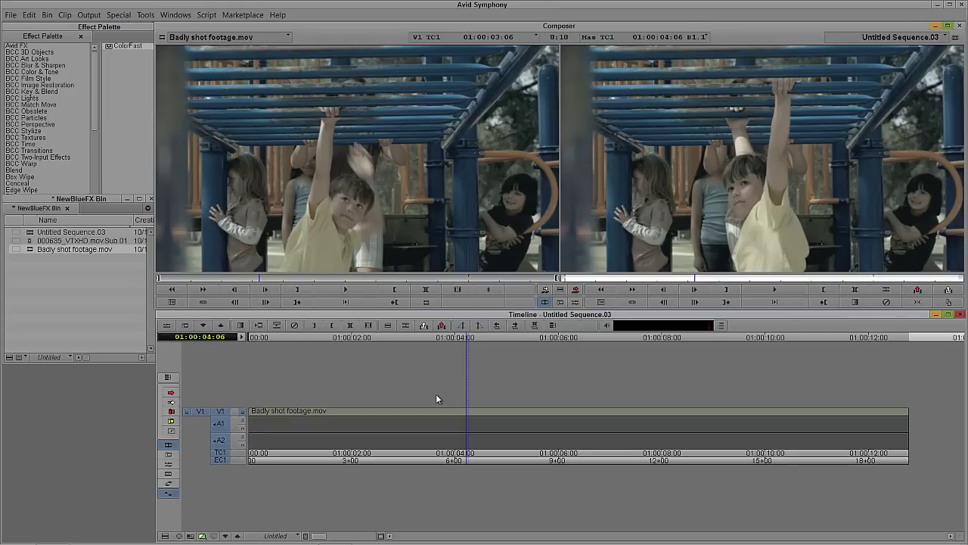
{"action": "key", "text": "ctrl+8"}
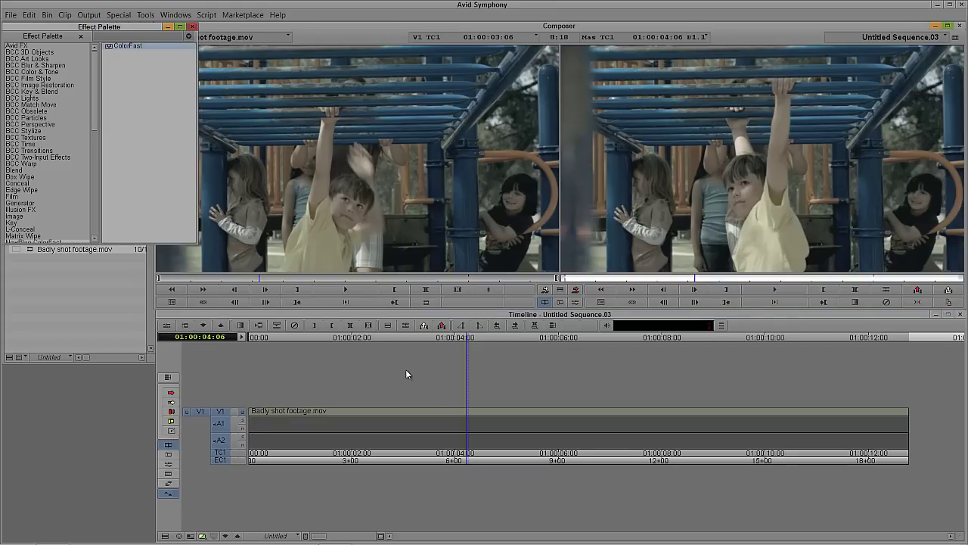
{"action": "left_click_drag", "start_coordinate": [119, 50], "coordinate": [480, 413]}
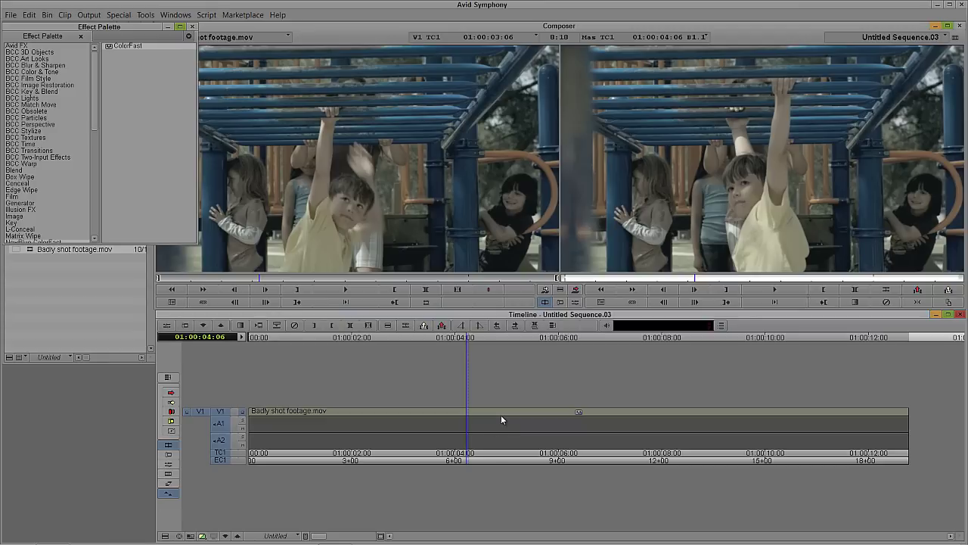
{"action": "left_click", "coordinate": [501, 415]}
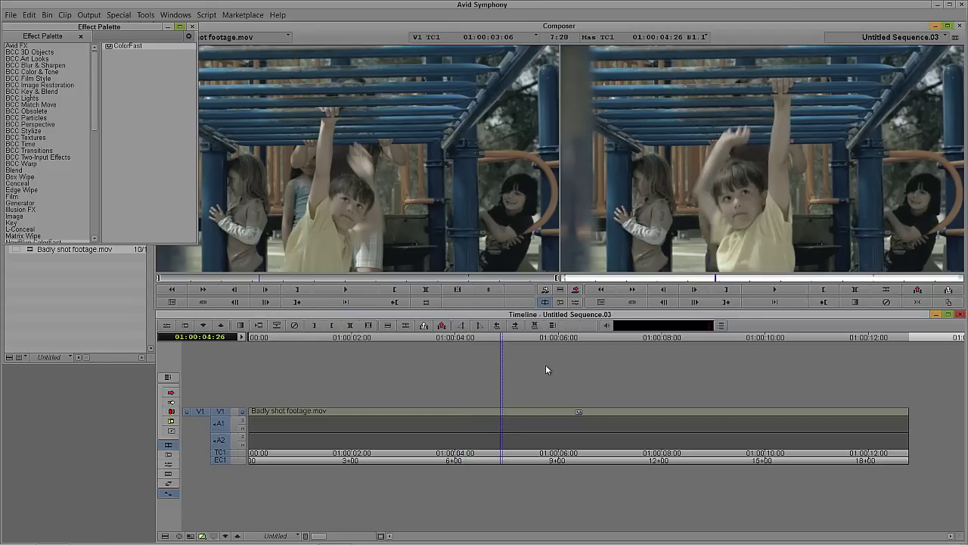
{"action": "left_click", "coordinate": [165, 325]}
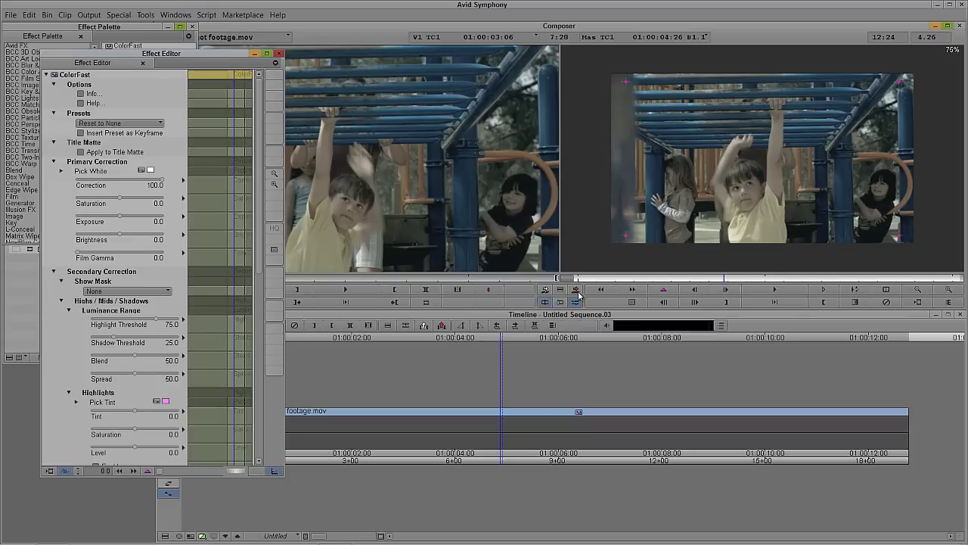
Magnify the preview around the children, sample the girl's white sleeve as the primary correction's Pick White color, and restore the preview size.
{"action": "left_click", "coordinate": [274, 186]}
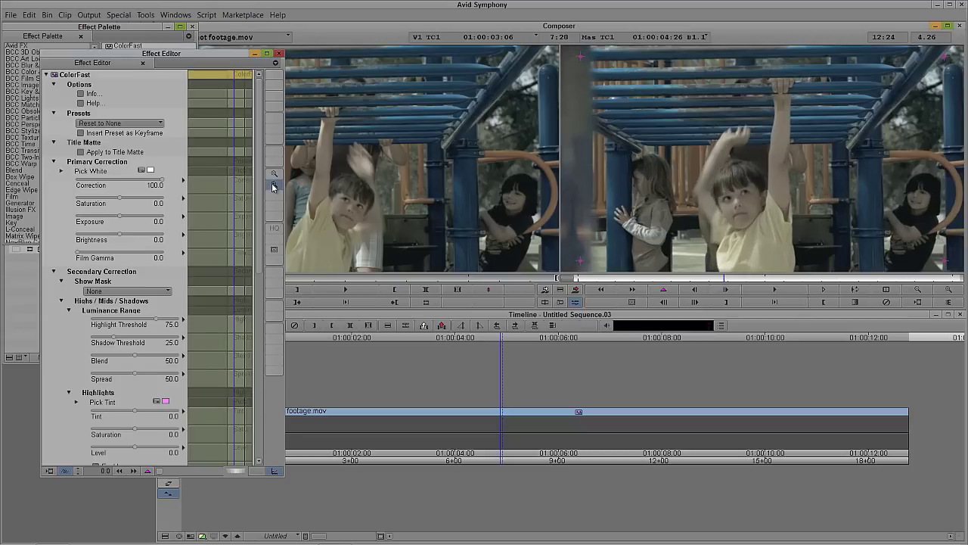
{"action": "left_click", "coordinate": [274, 186]}
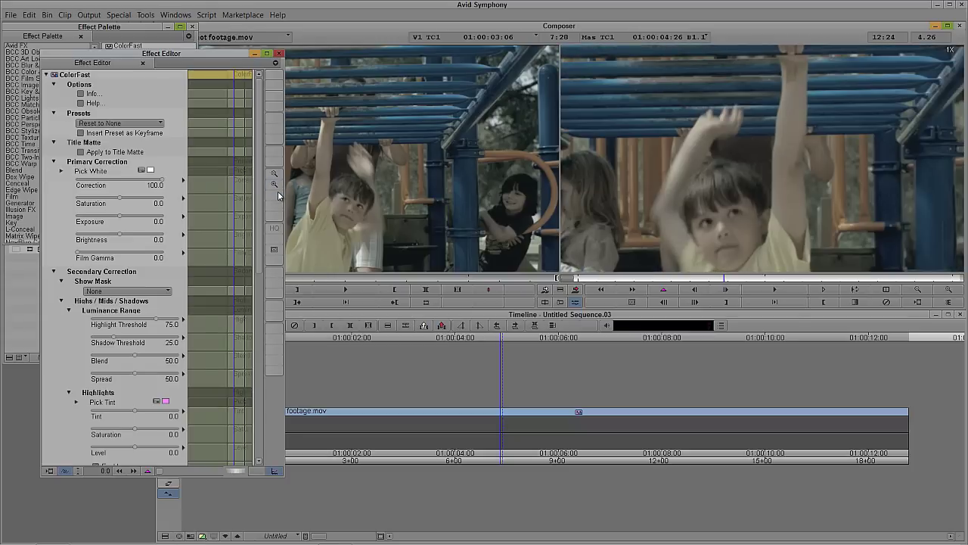
{"action": "left_click_drag", "start_coordinate": [610, 227], "coordinate": [695, 142]}
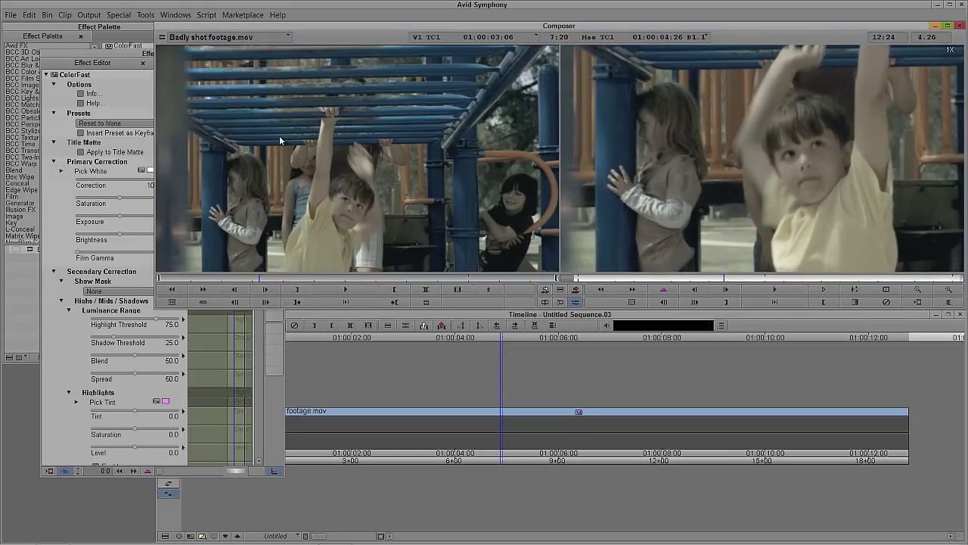
{"action": "left_click", "coordinate": [121, 62]}
{"action": "left_click_drag", "start_coordinate": [151, 167], "coordinate": [645, 202]}
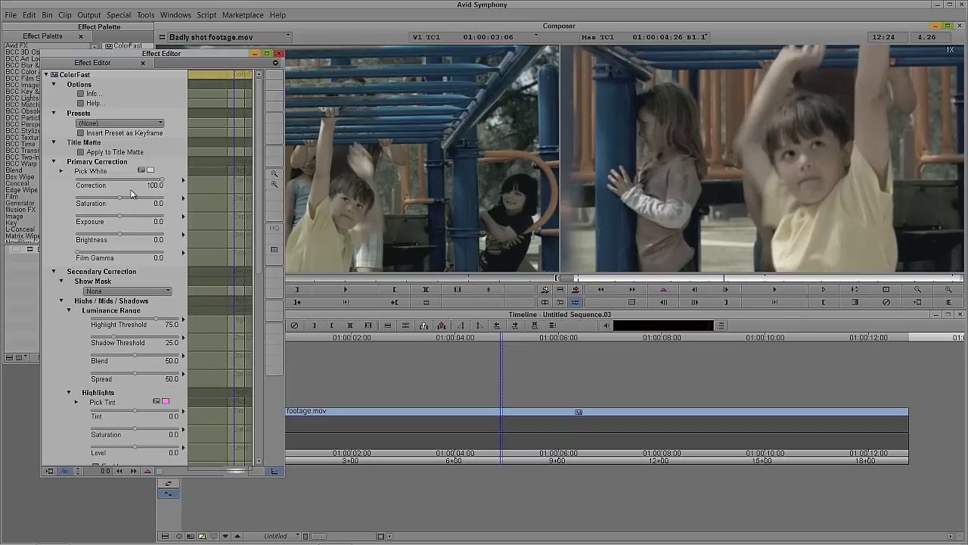
{"action": "left_click", "coordinate": [274, 184]}
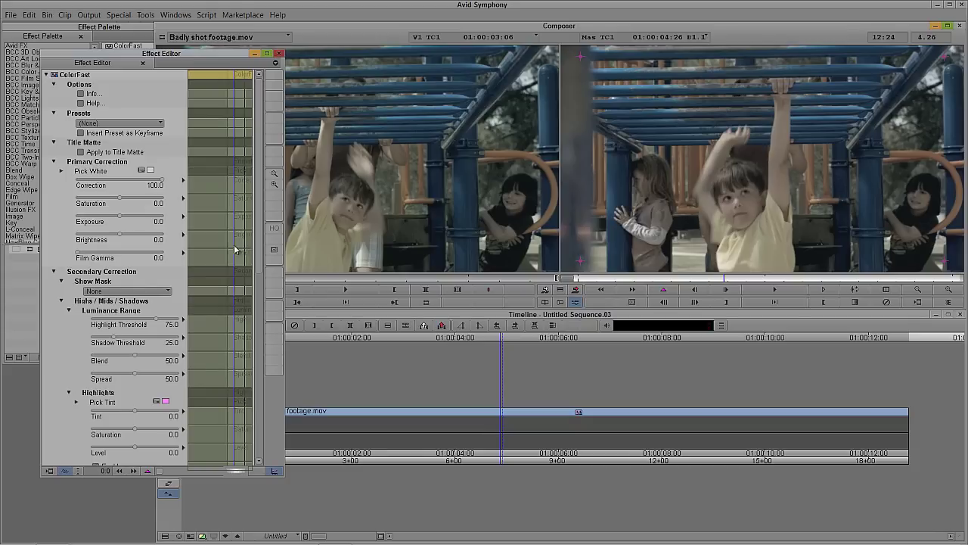
Raise the primary correction's Film Gamma to about 43.9 and its Exposure to about 22.0.
{"action": "left_click_drag", "start_coordinate": [78, 254], "coordinate": [129, 218]}
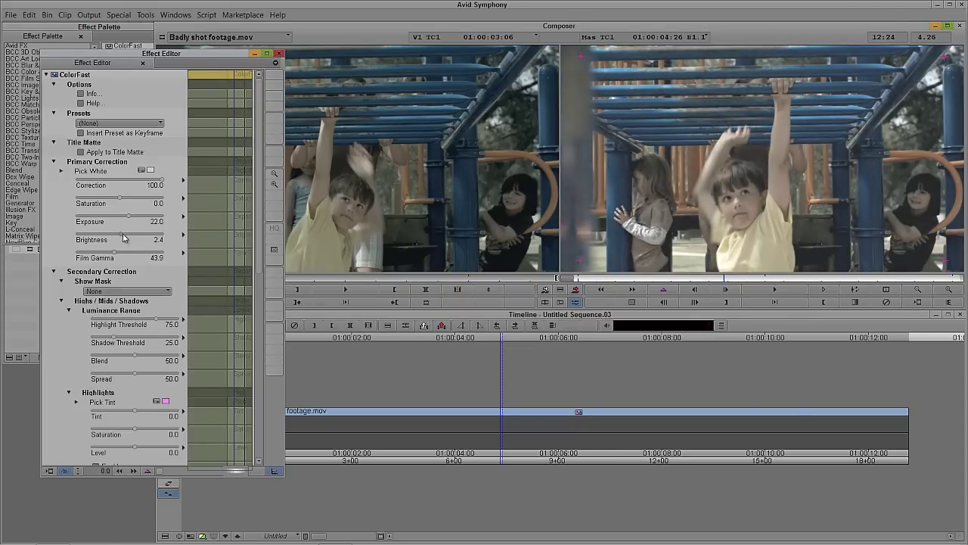
Set the primary correction's Brightness to about 3.7, Saturation to about 64.6 and Film Gamma to about 54.3, and move to 01:00:05:21.
{"action": "left_click_drag", "start_coordinate": [123, 239], "coordinate": [126, 239]}
{"action": "left_click_drag", "start_coordinate": [123, 202], "coordinate": [148, 198]}
{"action": "left_click_drag", "start_coordinate": [679, 277], "coordinate": [751, 280]}
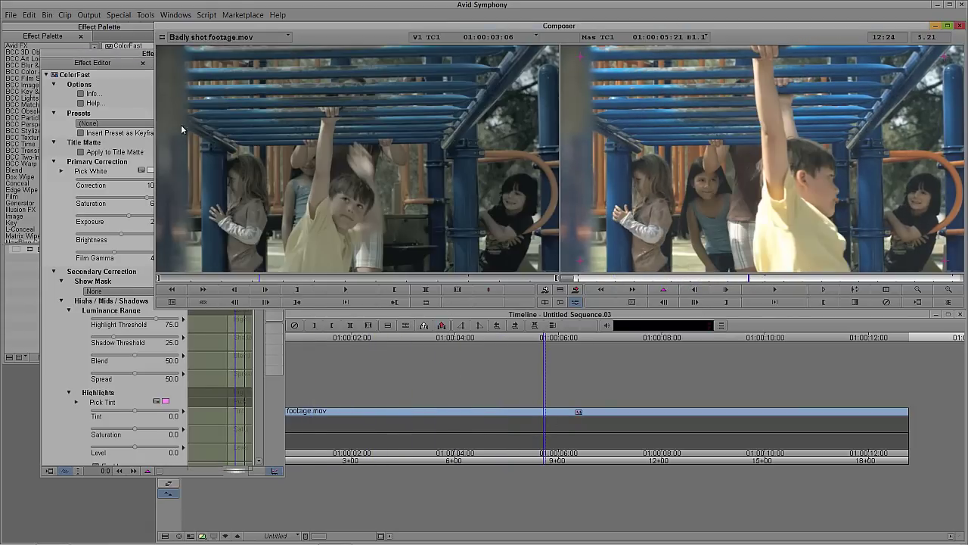
{"action": "left_click", "coordinate": [122, 62]}
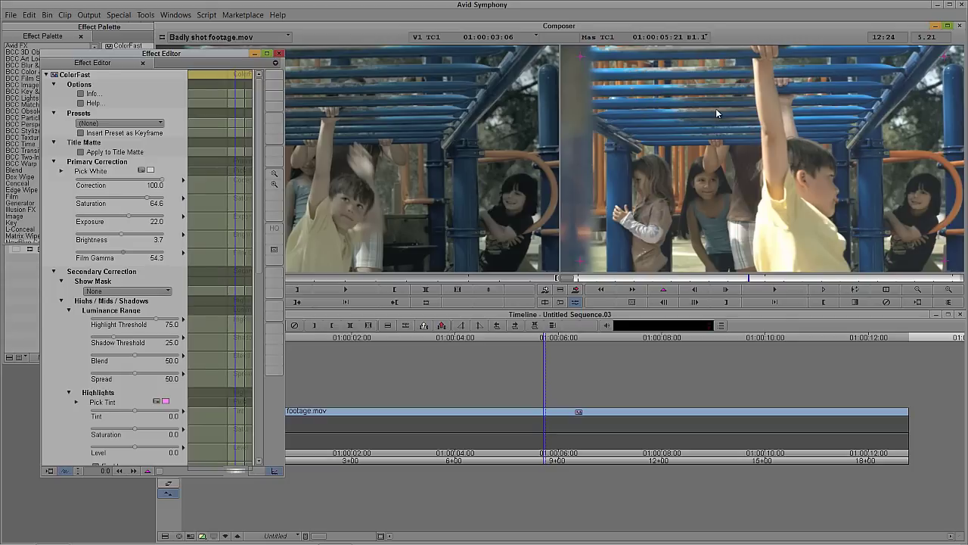
Show the Shape mask in the preview, invert it, and raise its Feather to about 73.6.
{"action": "left_click_drag", "start_coordinate": [259, 191], "coordinate": [256, 244]}
{"action": "left_click", "coordinate": [118, 161]}
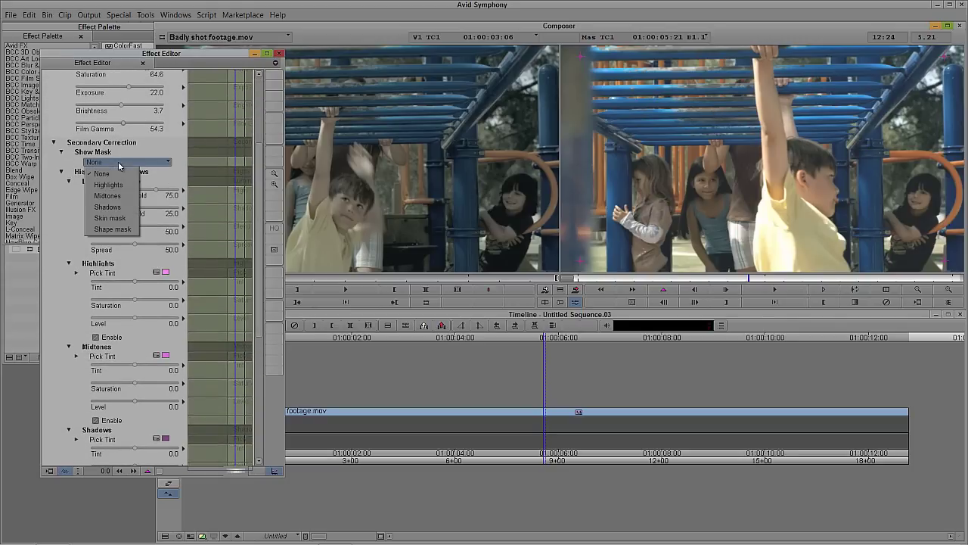
{"action": "left_click", "coordinate": [113, 229]}
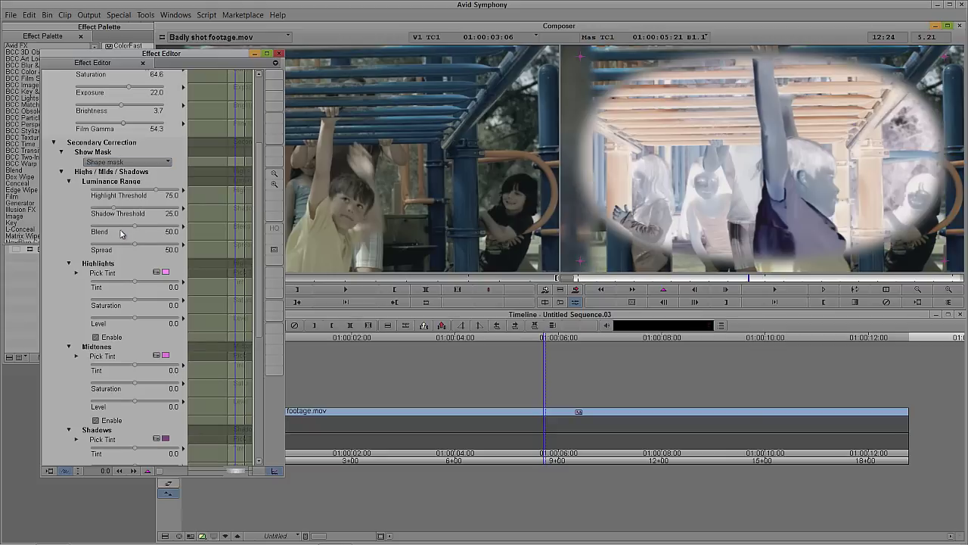
{"action": "left_click_drag", "start_coordinate": [258, 222], "coordinate": [260, 310]}
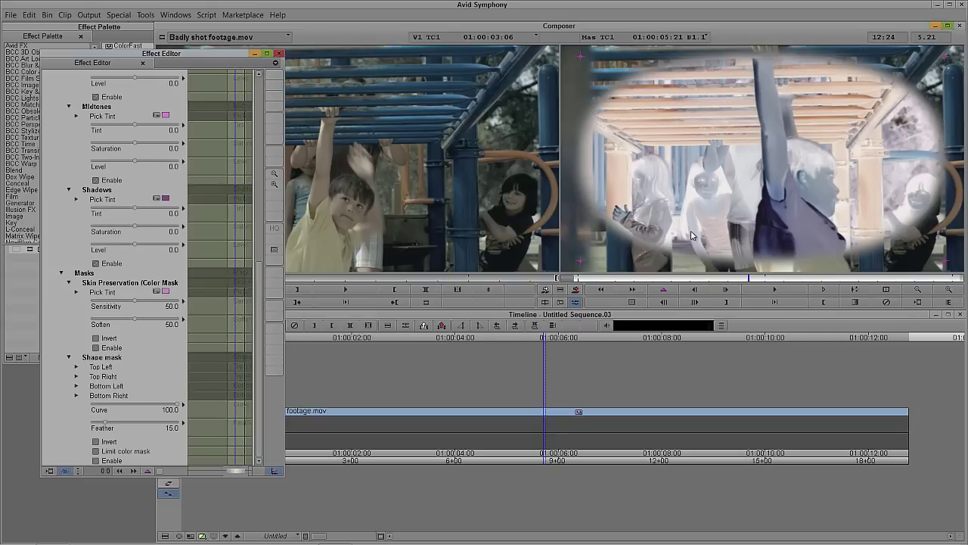
{"action": "left_click", "coordinate": [96, 441]}
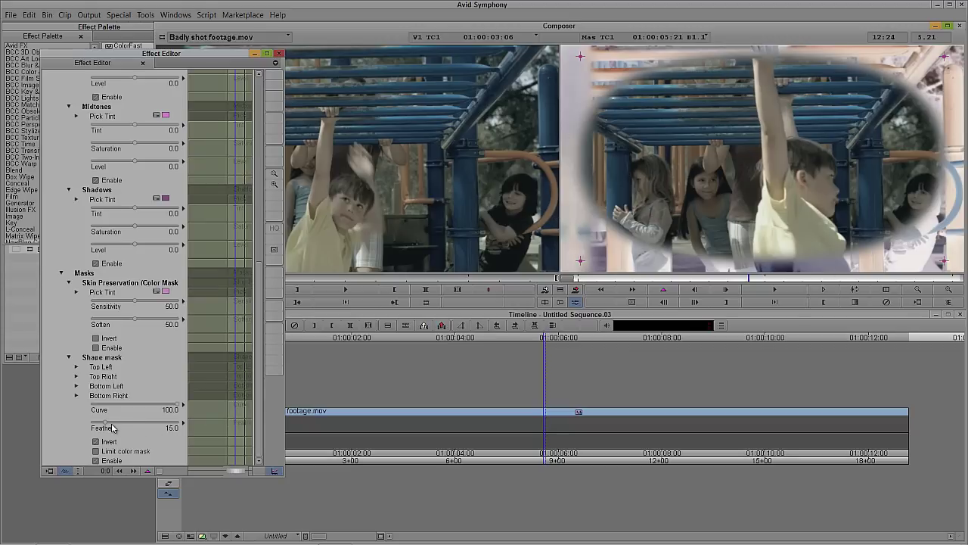
{"action": "left_click_drag", "start_coordinate": [106, 422], "coordinate": [153, 415]}
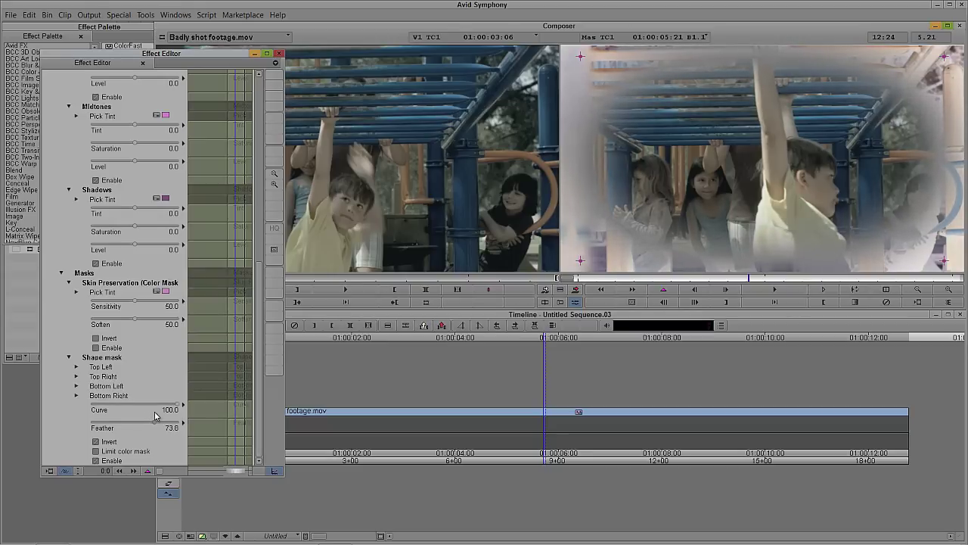
Lower the Highlights Level to about -52.4, the Midtones Level to about -53.7 and the Shadows Level, and set Show Mask to None.
{"action": "left_click_drag", "start_coordinate": [252, 327], "coordinate": [261, 265]}
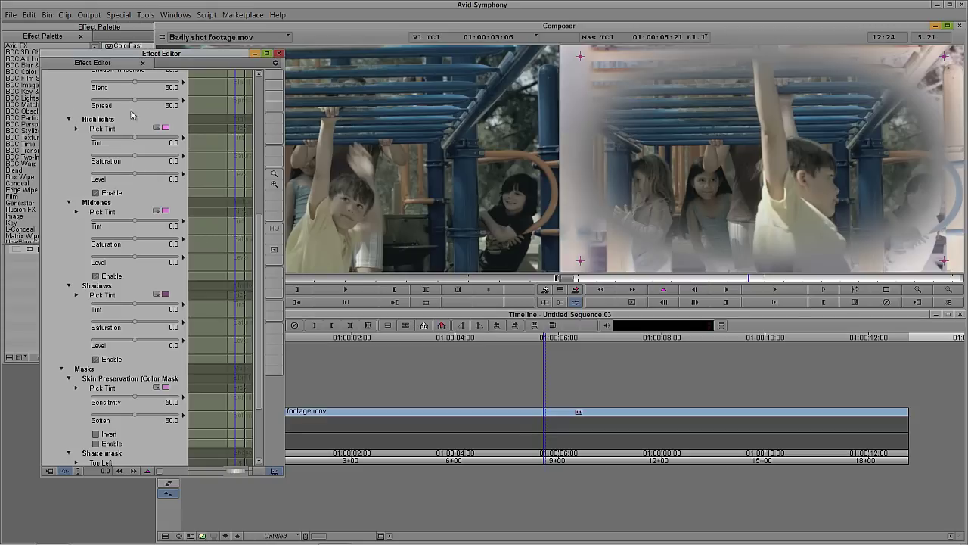
{"action": "left_click_drag", "start_coordinate": [134, 176], "coordinate": [113, 179]}
{"action": "left_click_drag", "start_coordinate": [134, 262], "coordinate": [112, 263]}
{"action": "left_click_drag", "start_coordinate": [134, 341], "coordinate": [113, 346]}
{"action": "left_click_drag", "start_coordinate": [257, 329], "coordinate": [182, 210]}
{"action": "left_click", "coordinate": [126, 162]}
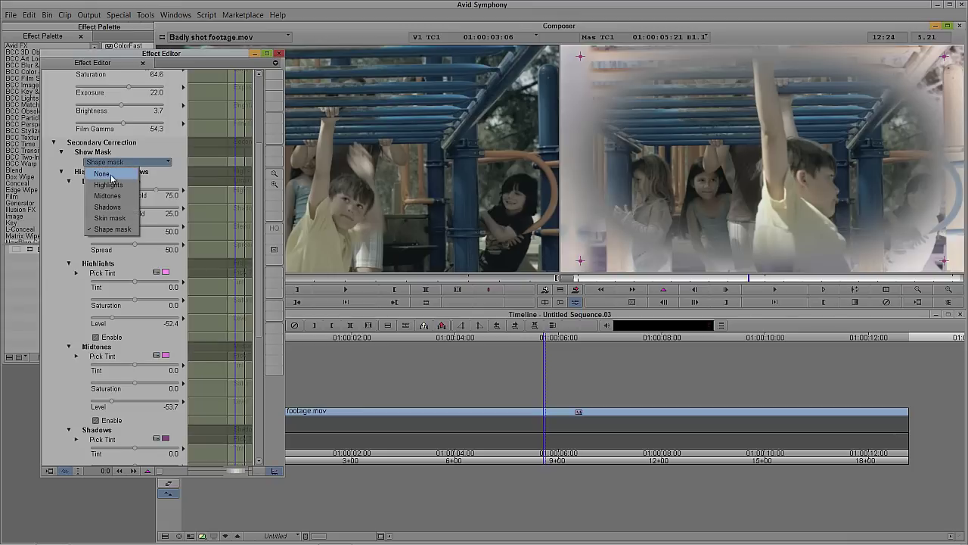
{"action": "left_click", "coordinate": [112, 178]}
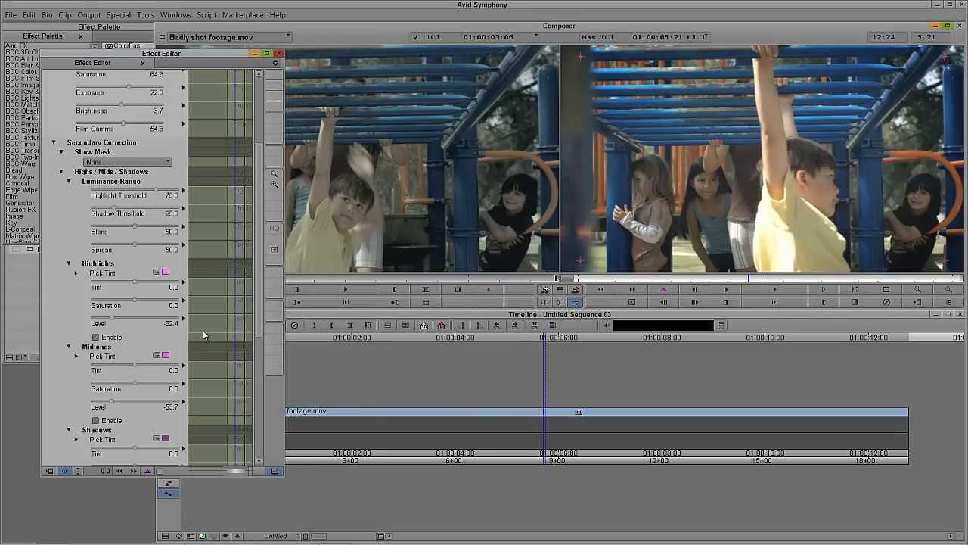
Try the Shadows, Midtones and Highlights Levels at -100.
{"action": "left_click_drag", "start_coordinate": [259, 260], "coordinate": [267, 312]}
{"action": "left_click_drag", "start_coordinate": [115, 372], "coordinate": [80, 376]}
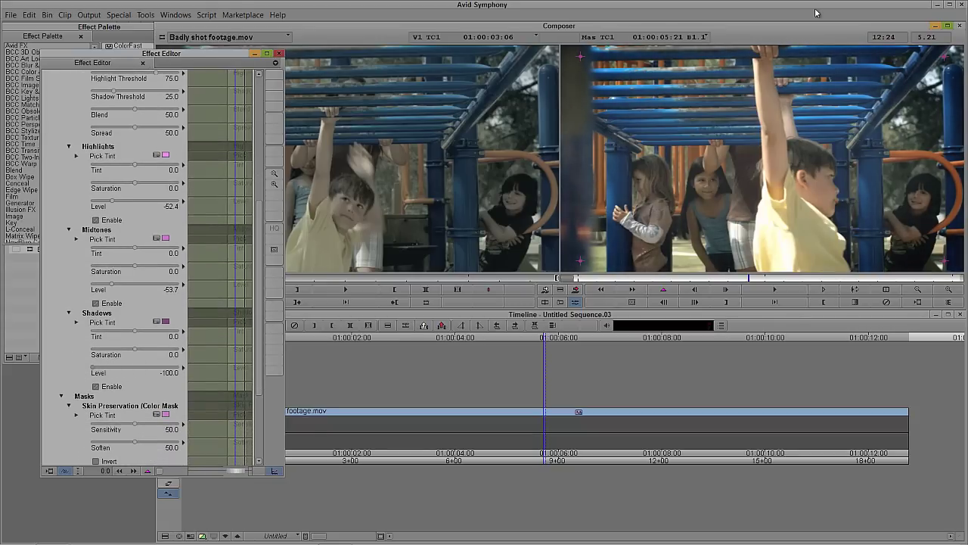
{"action": "left_click_drag", "start_coordinate": [111, 286], "coordinate": [80, 293]}
{"action": "left_click_drag", "start_coordinate": [115, 204], "coordinate": [54, 213]}
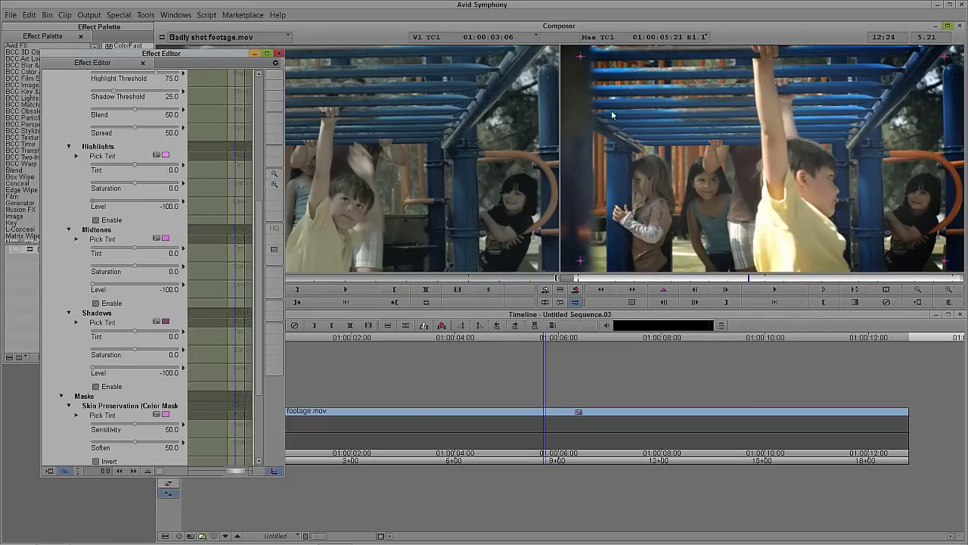
Set the Highlights Level to about -47.6, the Midtones Level to about -50.0 and the Shadows Level to about -52.4.
{"action": "left_click_drag", "start_coordinate": [103, 202], "coordinate": [117, 201]}
{"action": "left_click_drag", "start_coordinate": [94, 286], "coordinate": [113, 284]}
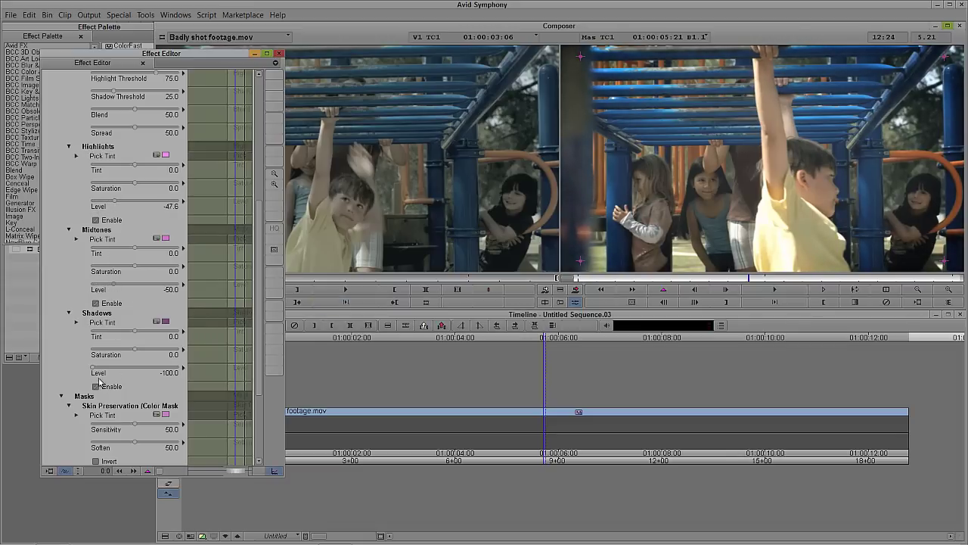
{"action": "left_click_drag", "start_coordinate": [94, 368], "coordinate": [116, 369]}
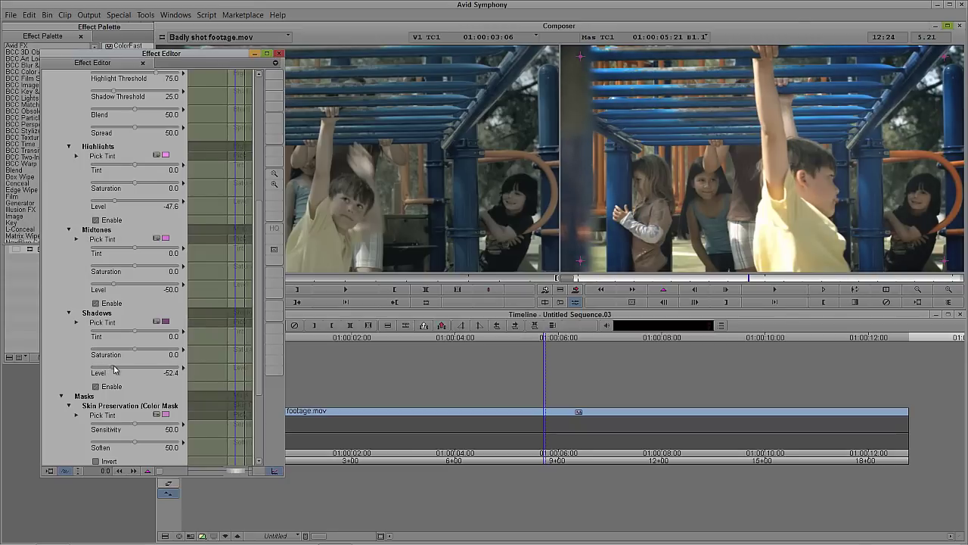
Leave the effect settings, step into the clip's effect at 01:00:04:13 to view the uncorrected footage, and step back out.
{"action": "left_click", "coordinate": [529, 416]}
{"action": "left_click_drag", "start_coordinate": [523, 415], "coordinate": [477, 421]}
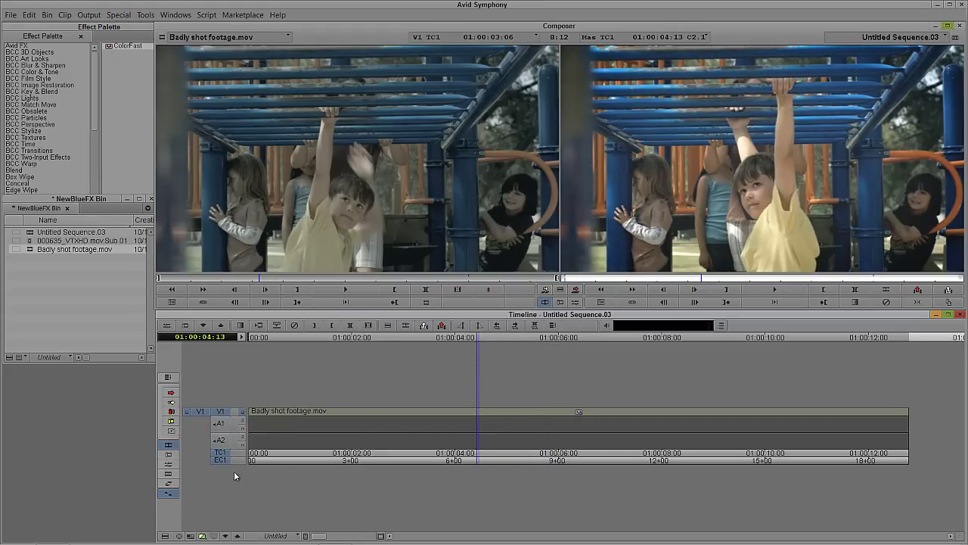
{"action": "left_click", "coordinate": [225, 535]}
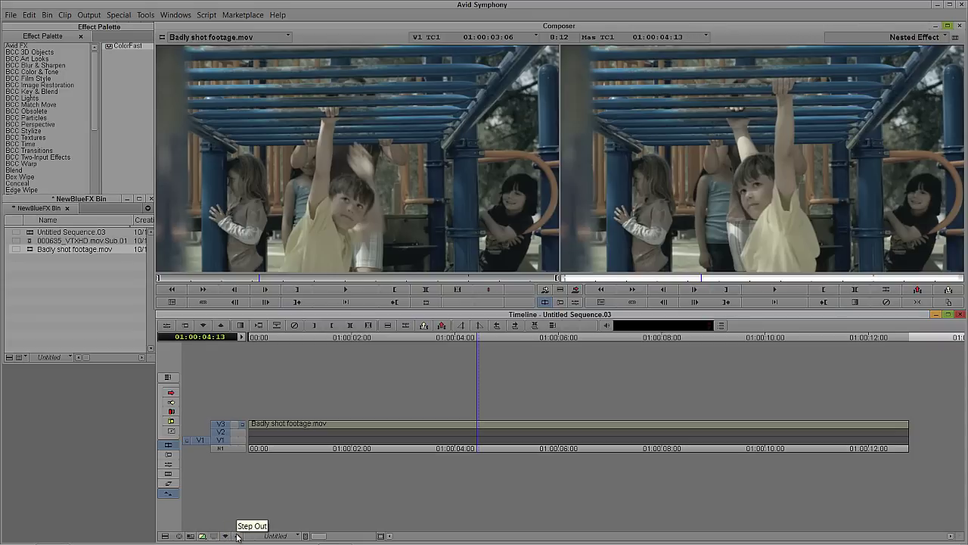
{"action": "left_click", "coordinate": [240, 536]}
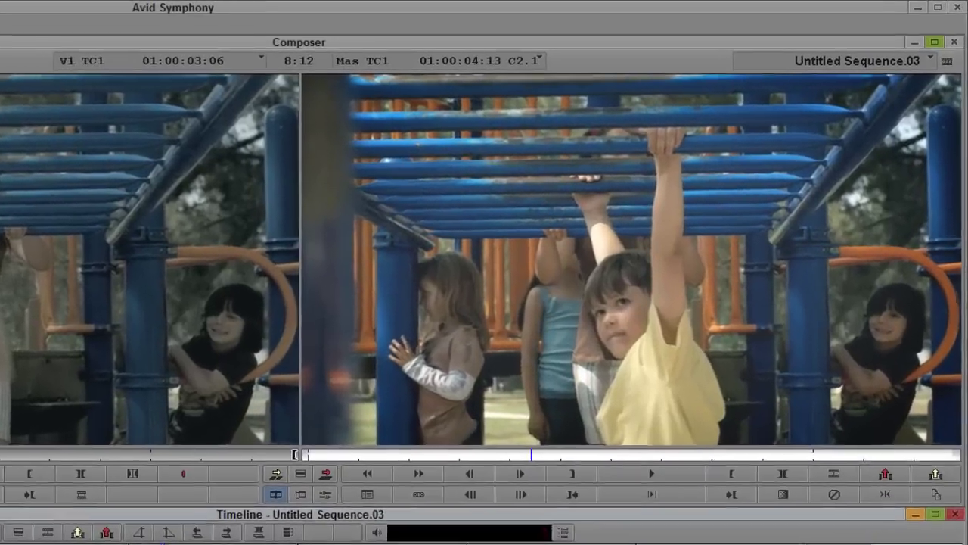
Play the corrected sequence and return to its start.
{"action": "key", "text": "space"}
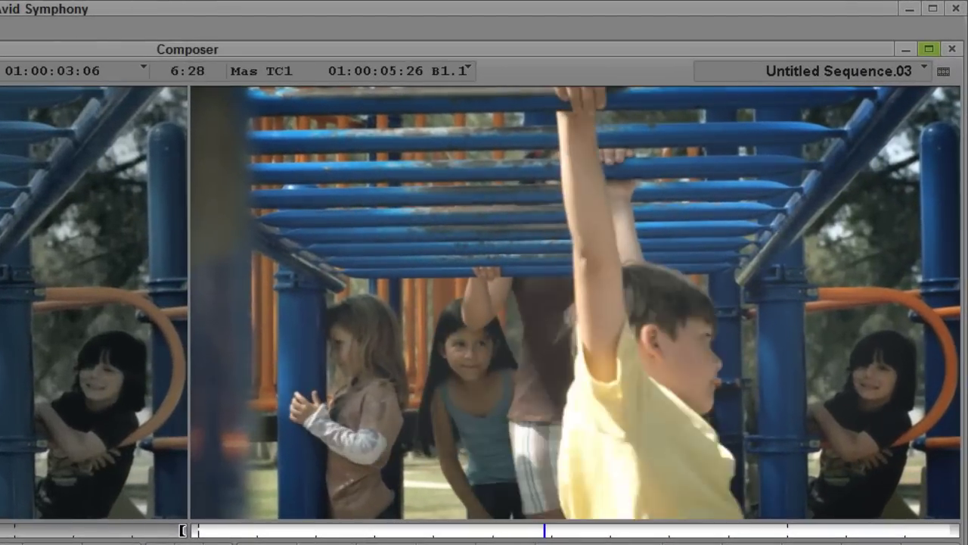
{"action": "key", "text": "a"}
{"action": "key", "text": "a"}
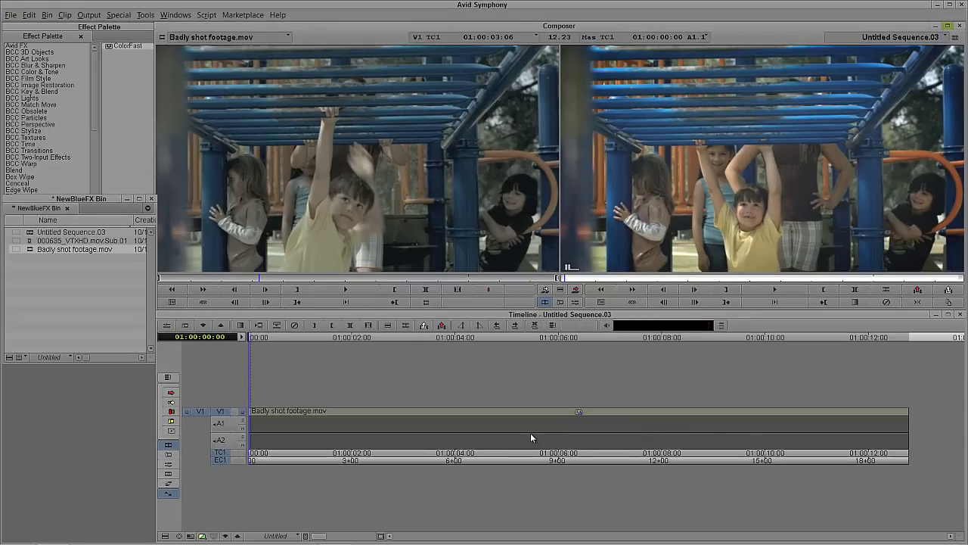
Reopen the clip's ColorFast settings at 01:00:03:00 and toggle the shape mask's Limit color mask option.
{"action": "left_click", "coordinate": [404, 430]}
{"action": "key", "text": "ctrl+8"}
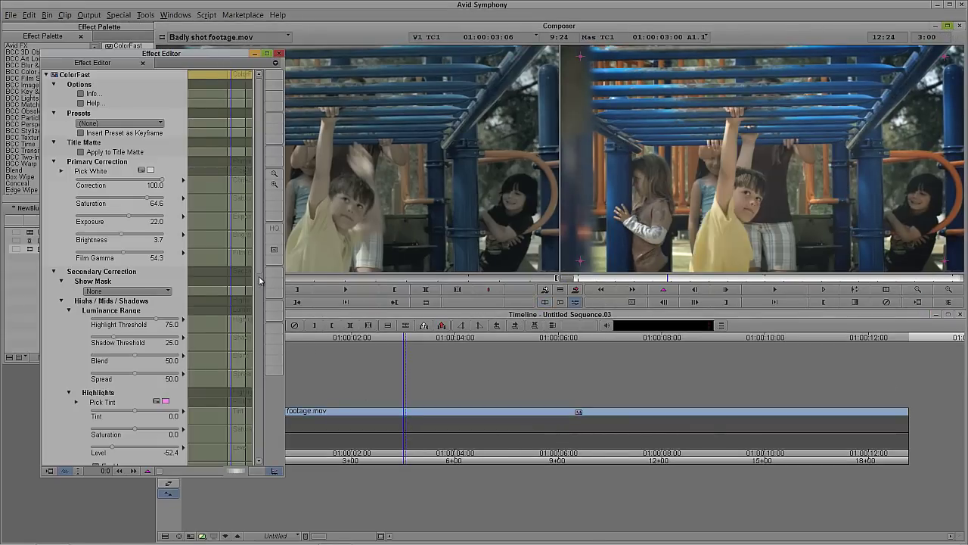
{"action": "left_click_drag", "start_coordinate": [259, 274], "coordinate": [250, 469]}
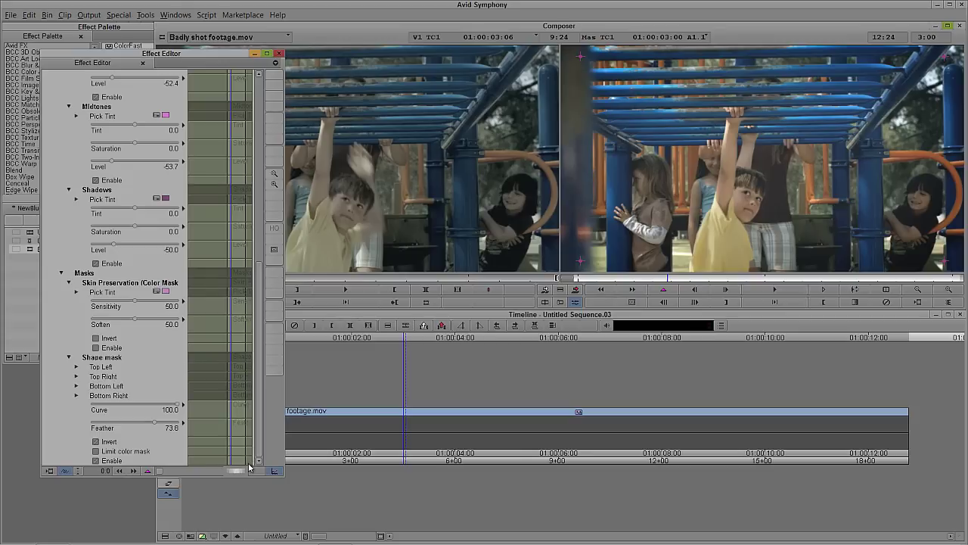
{"action": "left_click", "coordinate": [96, 451]}
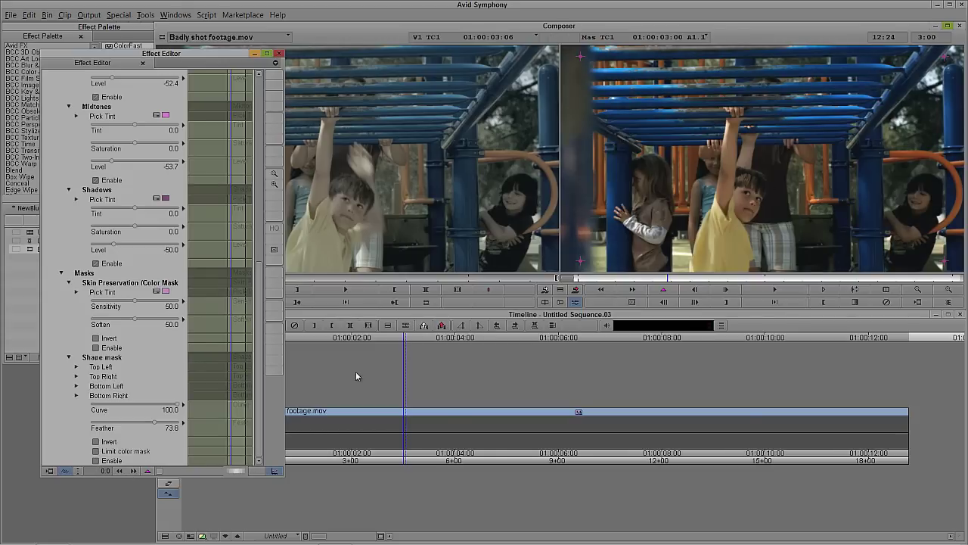
Display the Skin mask in the preview, review the Skin Preservation settings, and set Show Mask back to None.
{"action": "left_click_drag", "start_coordinate": [257, 351], "coordinate": [281, 150]}
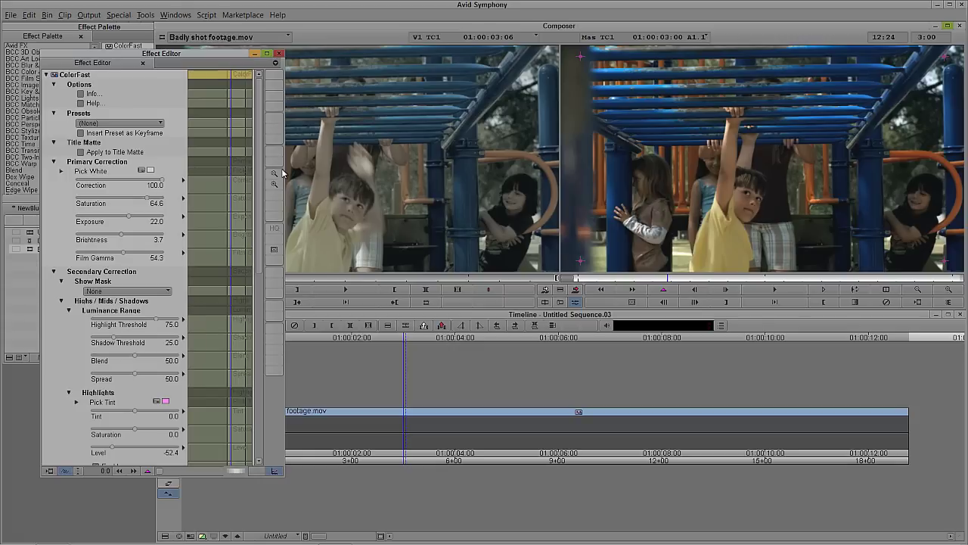
{"action": "scroll", "coordinate": [282, 168], "scroll_direction": "down", "scroll_amount": 2}
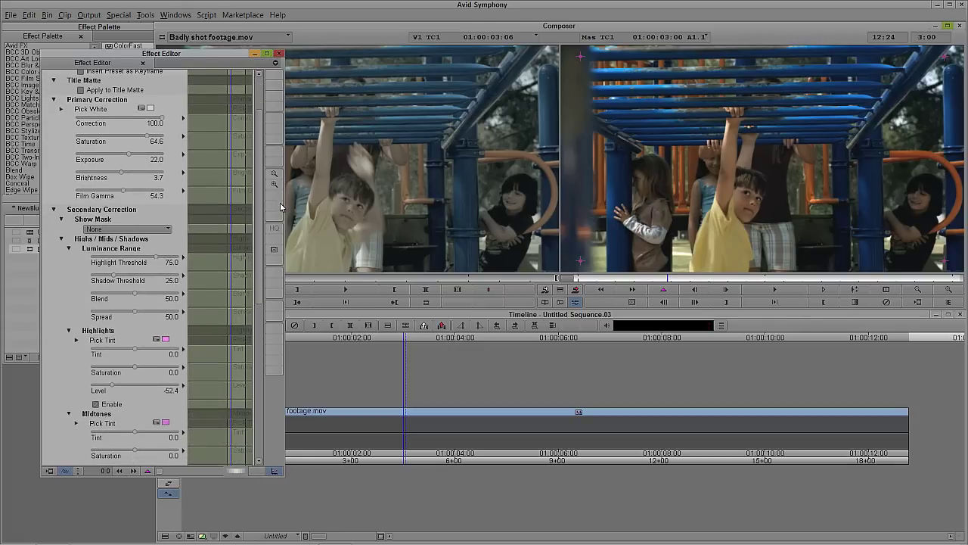
{"action": "left_click", "coordinate": [140, 229]}
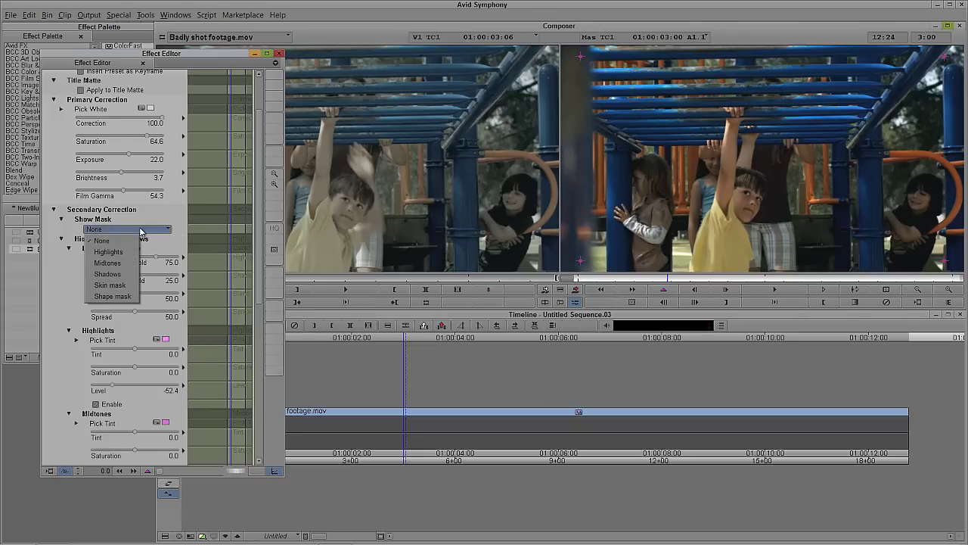
{"action": "left_click", "coordinate": [118, 285]}
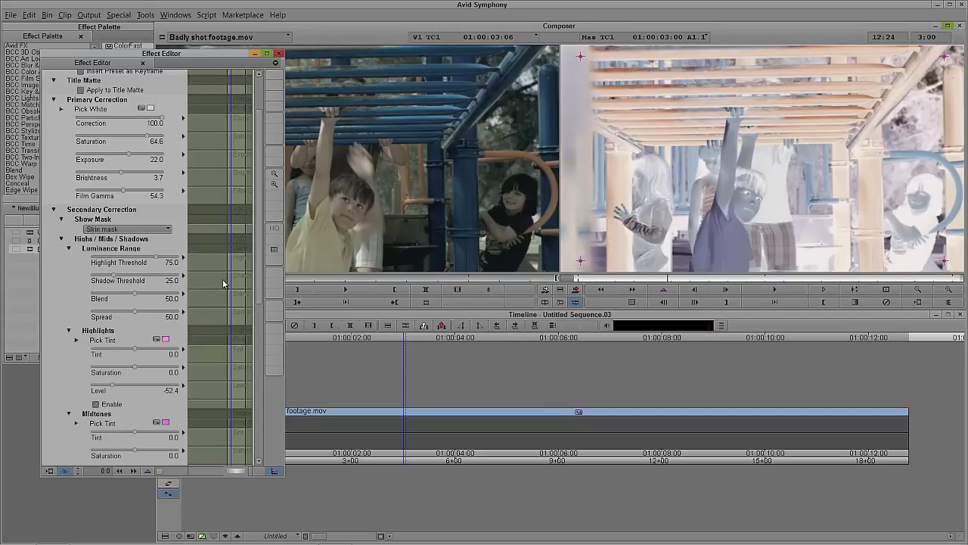
{"action": "left_click_drag", "start_coordinate": [260, 251], "coordinate": [249, 391]}
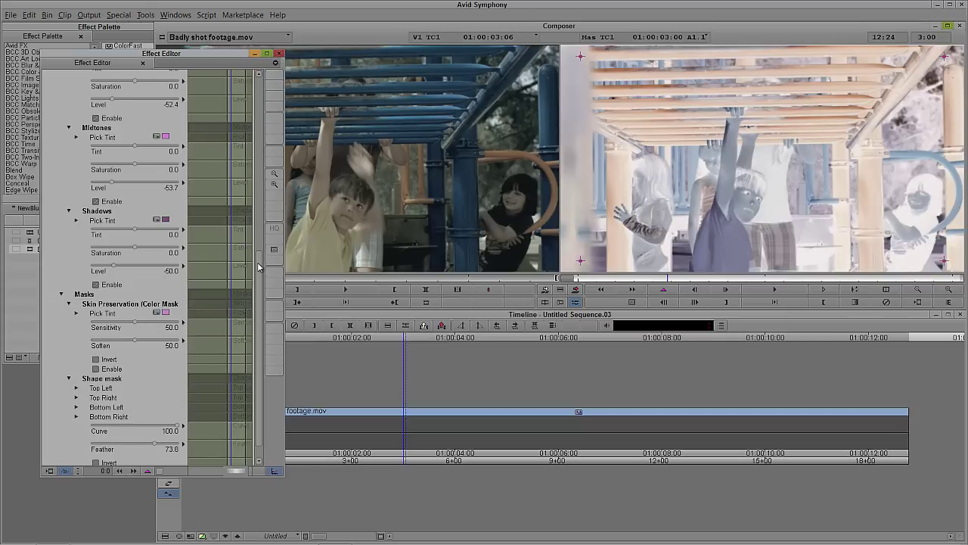
{"action": "scroll", "coordinate": [257, 268], "scroll_direction": "up", "scroll_amount": 10}
{"action": "left_click", "coordinate": [112, 134]}
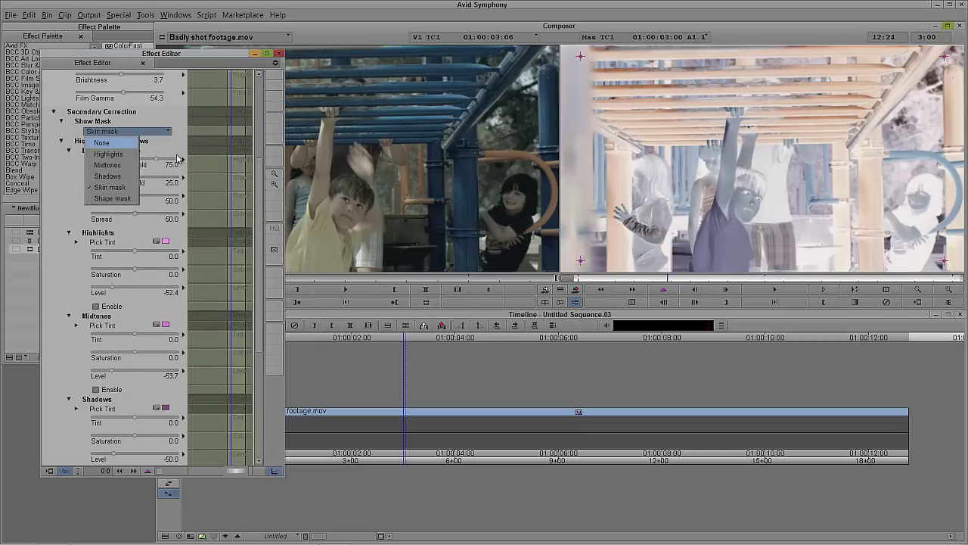
{"action": "left_click", "coordinate": [104, 138]}
Move to 01:00:04:04 and sample a child's skin as the Skin Preservation mask's Pick Tint color.
{"action": "scroll", "coordinate": [264, 209], "scroll_direction": "down", "scroll_amount": 2}
{"action": "scroll", "coordinate": [264, 209], "scroll_direction": "down", "scroll_amount": 10}
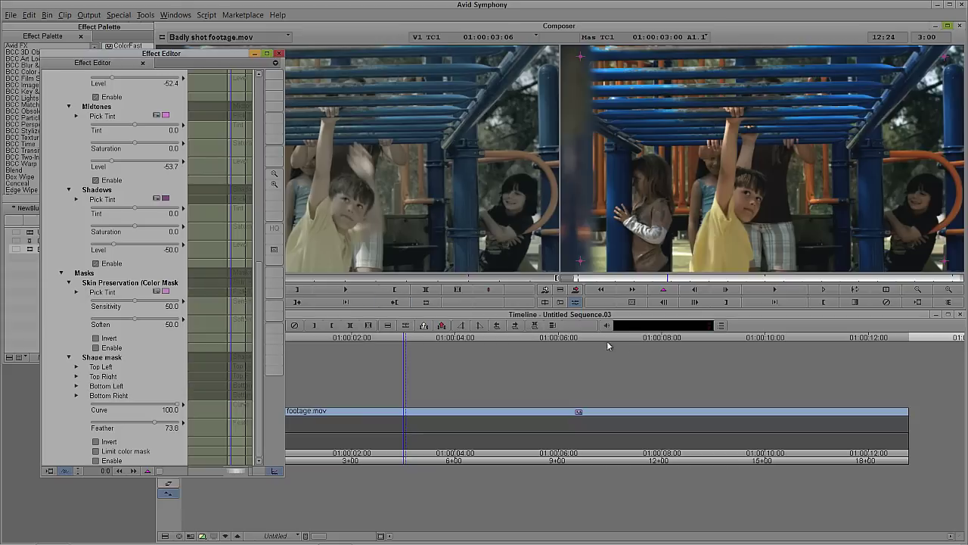
{"action": "mouse_move", "coordinate": [672, 279]}
{"action": "left_mouse_down"}
{"action": "mouse_move", "coordinate": [711, 278]}
{"action": "mouse_move", "coordinate": [702, 279]}
{"action": "left_mouse_up"}
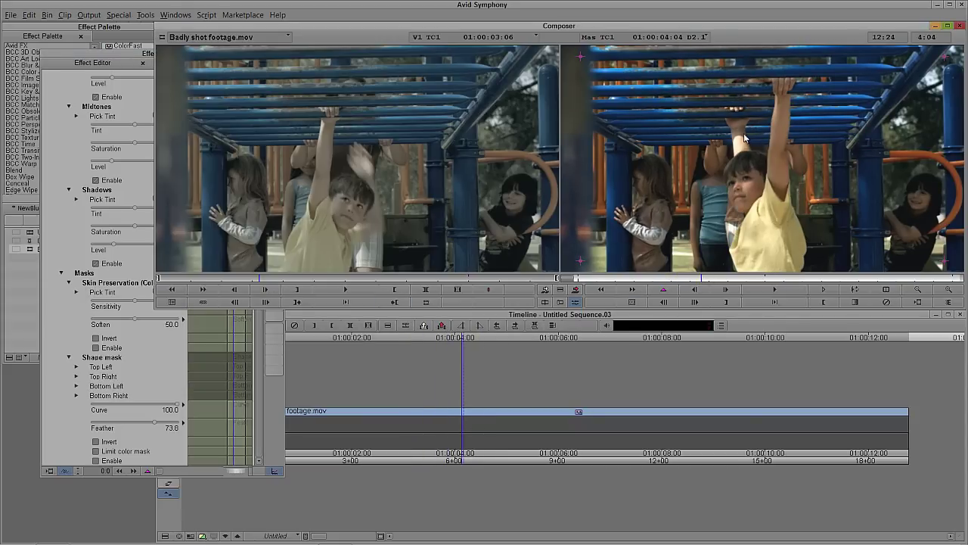
{"action": "left_click", "coordinate": [136, 59]}
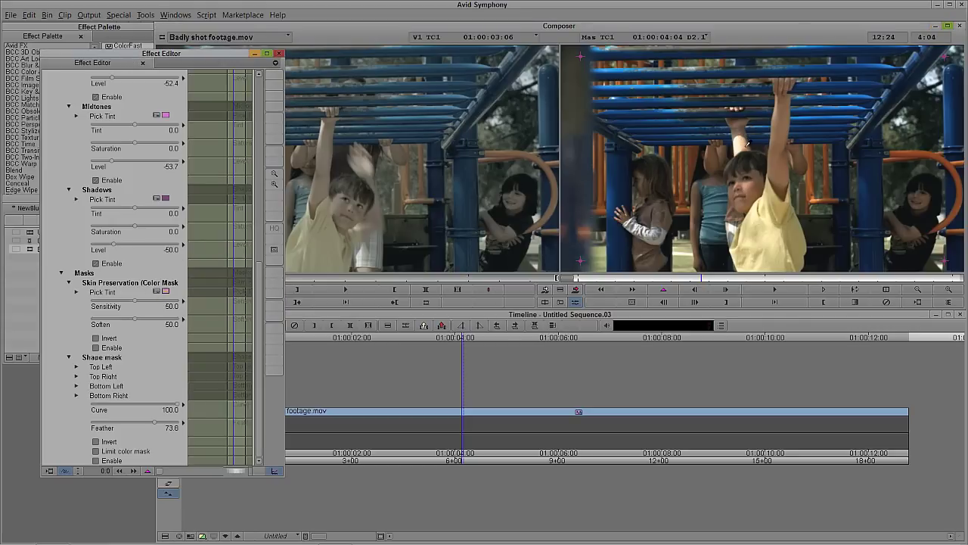
{"action": "left_click", "coordinate": [709, 148]}
Show the Skin mask in the preview to inspect the sampled skin areas, then return Show Mask to None.
{"action": "left_click_drag", "start_coordinate": [258, 316], "coordinate": [273, 178]}
{"action": "left_click", "coordinate": [114, 145]}
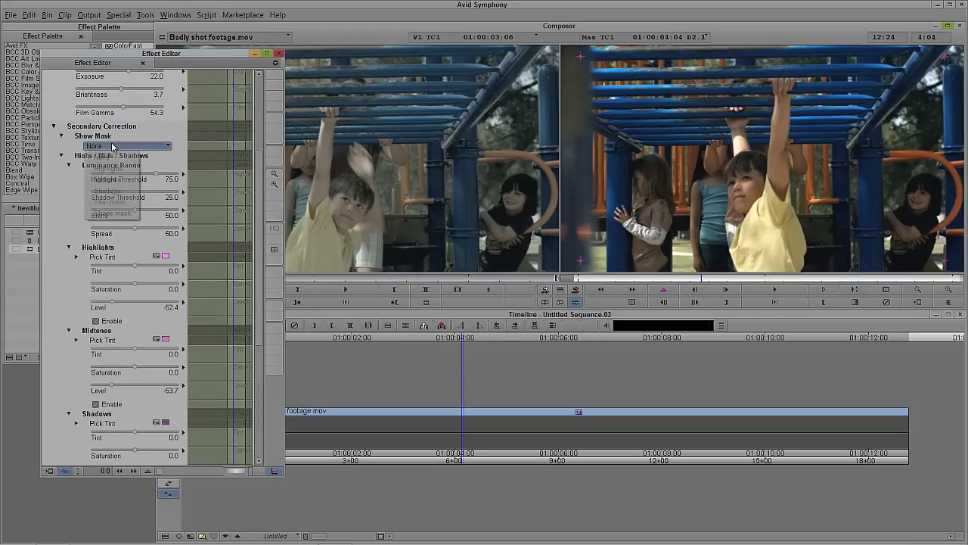
{"action": "left_click", "coordinate": [110, 201]}
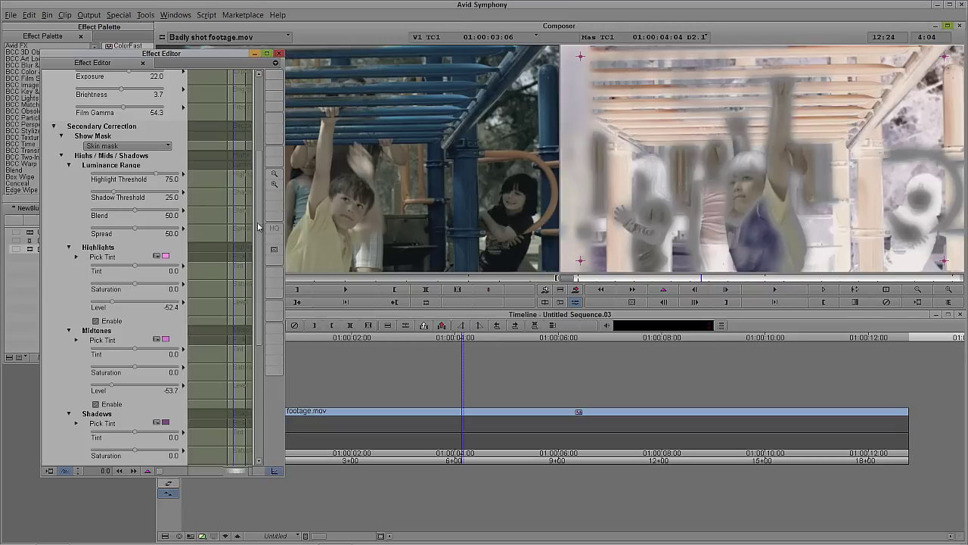
{"action": "left_click_drag", "start_coordinate": [260, 222], "coordinate": [265, 352]}
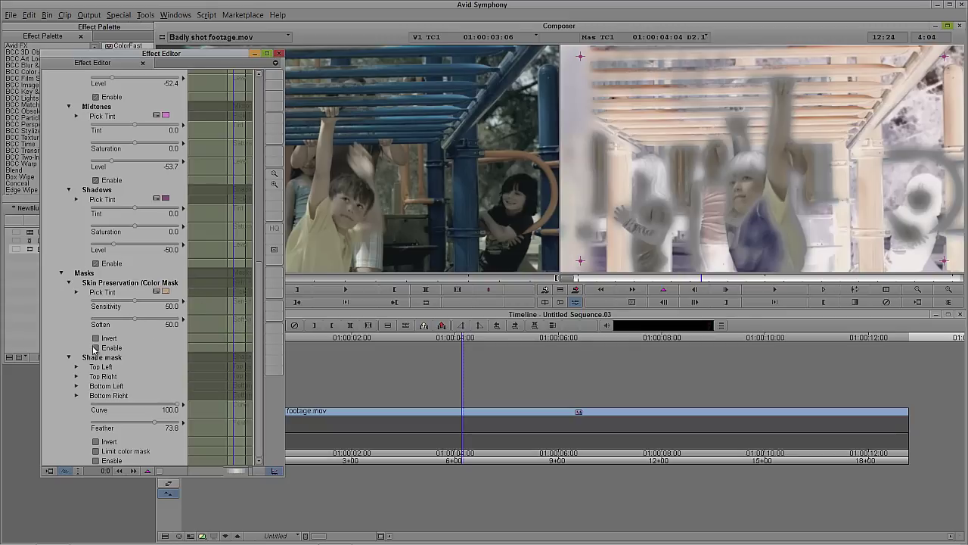
{"action": "left_click_drag", "start_coordinate": [260, 369], "coordinate": [268, 214]}
{"action": "left_click", "coordinate": [97, 184]}
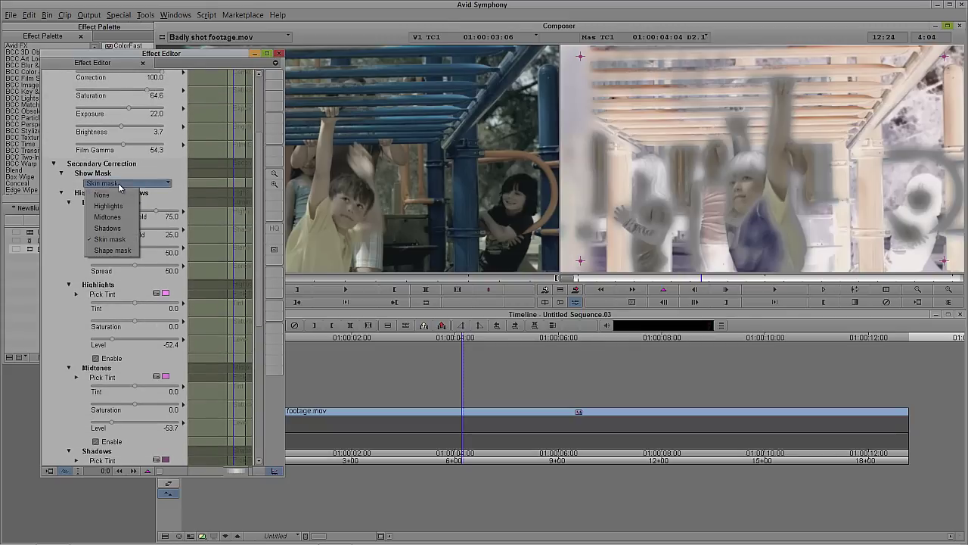
{"action": "left_click", "coordinate": [119, 196]}
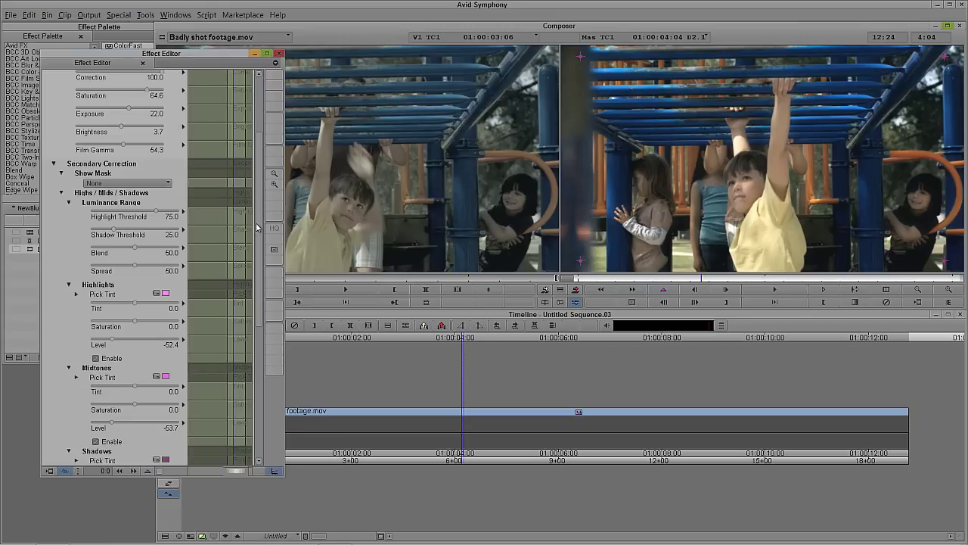
Set the Saturation of the Highlights, Midtones and Shadows to -100.
{"action": "left_click_drag", "start_coordinate": [259, 225], "coordinate": [260, 240]}
{"action": "scroll", "coordinate": [262, 253], "scroll_direction": "down", "scroll_amount": 1}
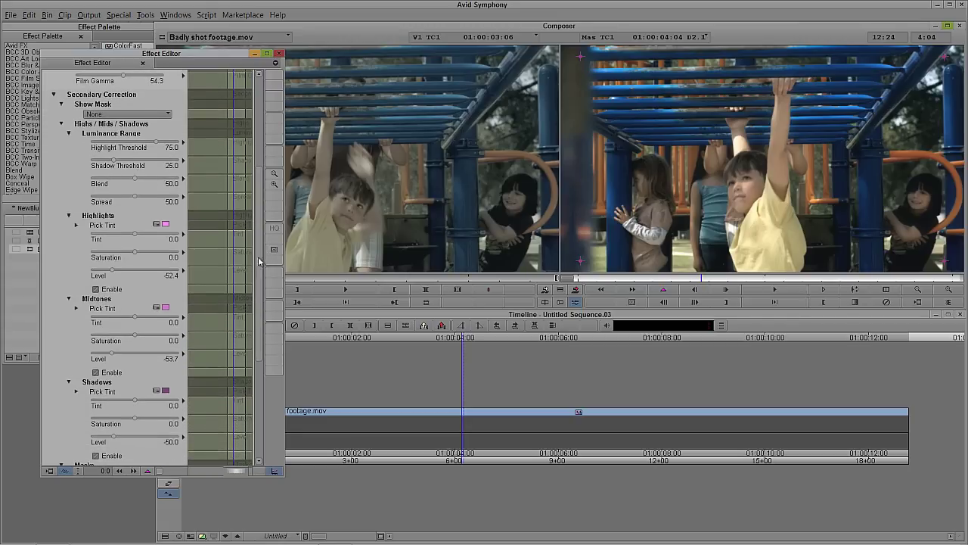
{"action": "left_click_drag", "start_coordinate": [135, 257], "coordinate": [80, 255]}
{"action": "left_click_drag", "start_coordinate": [135, 335], "coordinate": [75, 341]}
{"action": "left_click_drag", "start_coordinate": [135, 420], "coordinate": [54, 423]}
Sample the hanging boy's skin as the Skin Preservation Pick Tint color and set Sensitivity to 41.5.
{"action": "left_click_drag", "start_coordinate": [257, 317], "coordinate": [259, 393]}
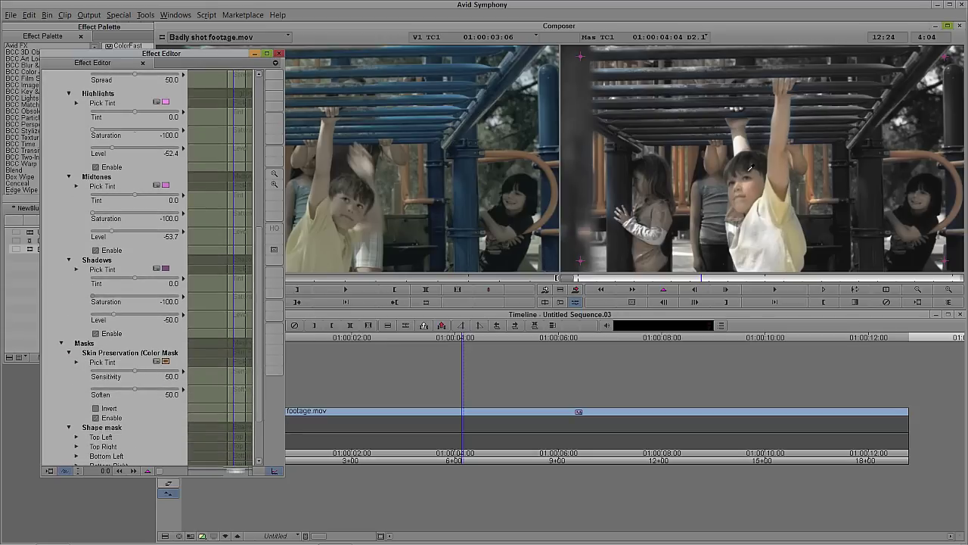
{"action": "left_click", "coordinate": [781, 168]}
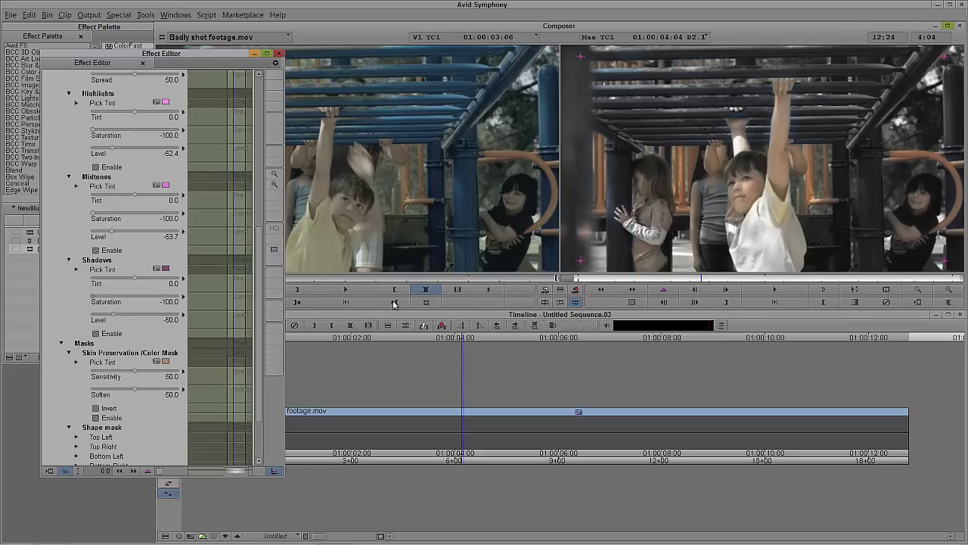
{"action": "mouse_move", "coordinate": [135, 372]}
{"action": "left_mouse_down"}
{"action": "mouse_move", "coordinate": [146, 371]}
{"action": "mouse_move", "coordinate": [129, 376]}
{"action": "left_mouse_up"}
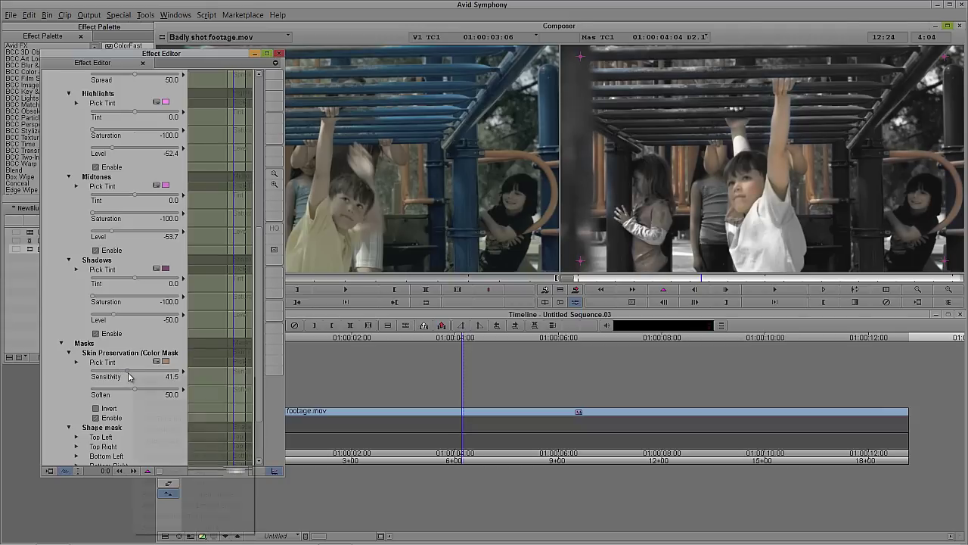
{"action": "right_click", "coordinate": [128, 372]}
{"action": "key", "text": "Escape"}
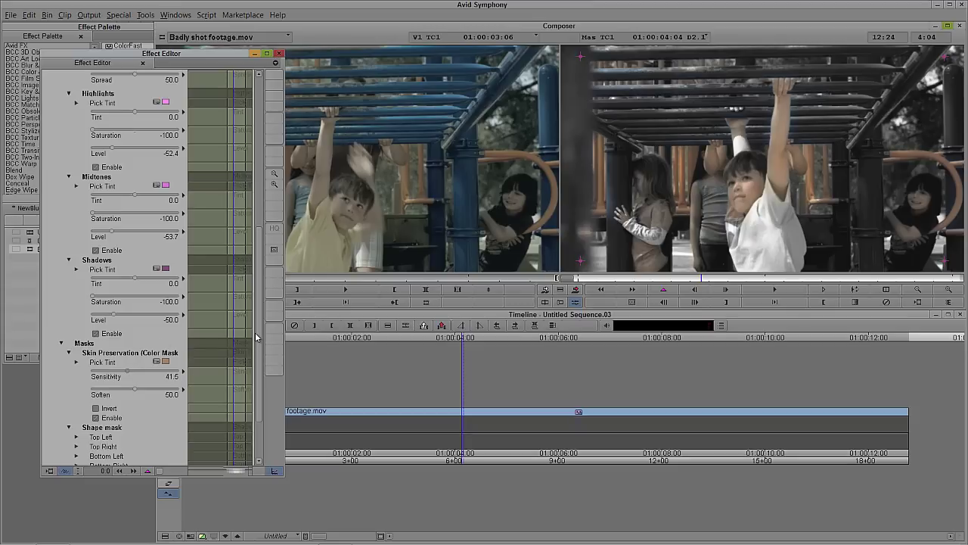
Set Show Mask to Skin mask to check the area covered by the Skin Preservation mask.
{"action": "left_click_drag", "start_coordinate": [255, 332], "coordinate": [270, 239]}
{"action": "scroll", "coordinate": [151, 227], "scroll_direction": "up", "scroll_amount": 3}
{"action": "left_click", "coordinate": [142, 252]}
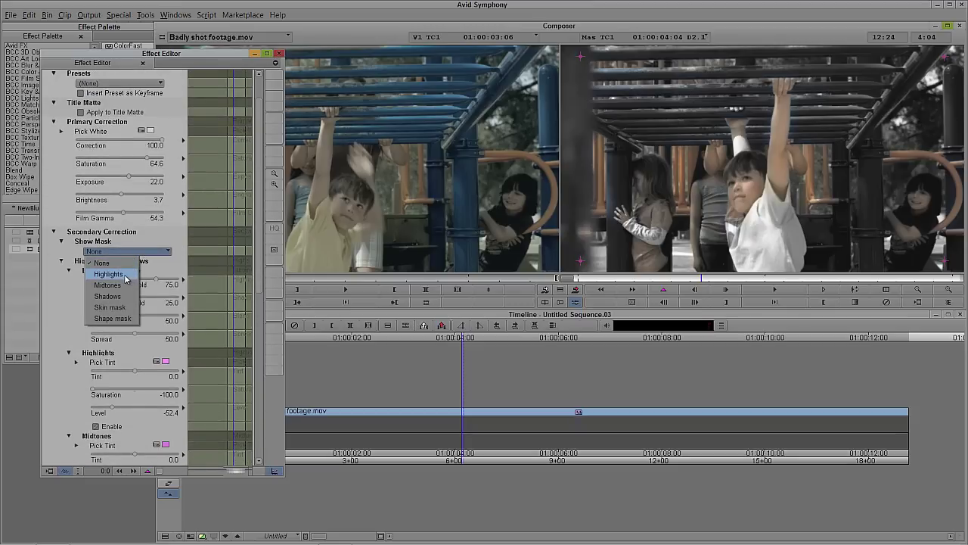
{"action": "left_click", "coordinate": [125, 307]}
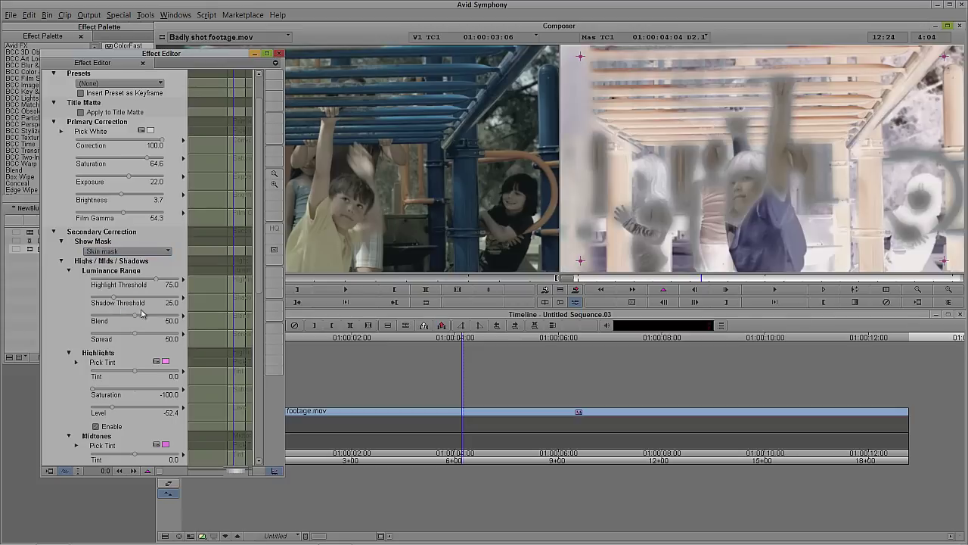
Reset the Highlights, Midtones and Shadows Saturation to 0.0.
{"action": "left_click_drag", "start_coordinate": [258, 256], "coordinate": [259, 307]}
{"action": "left_click", "coordinate": [94, 282], "text": "alt"}
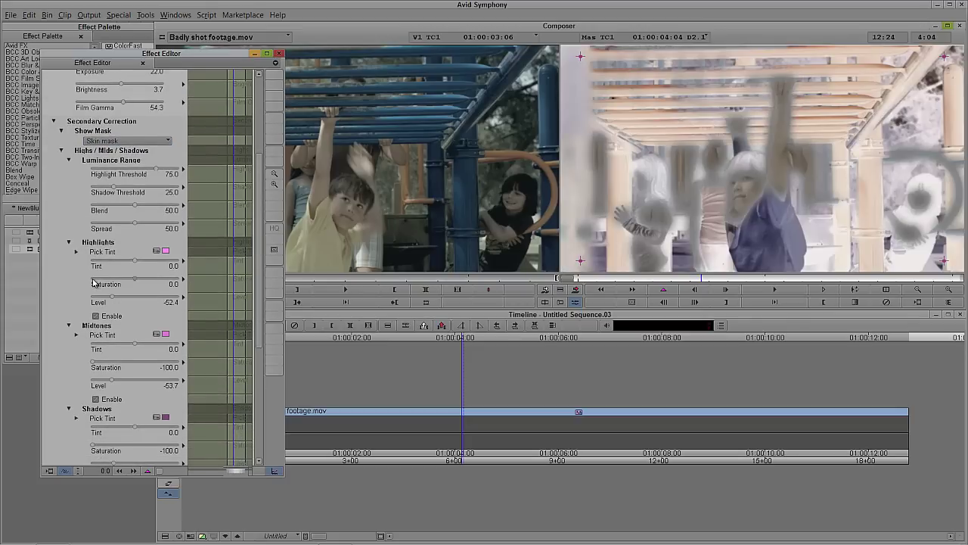
{"action": "left_click", "coordinate": [90, 367], "text": "alt"}
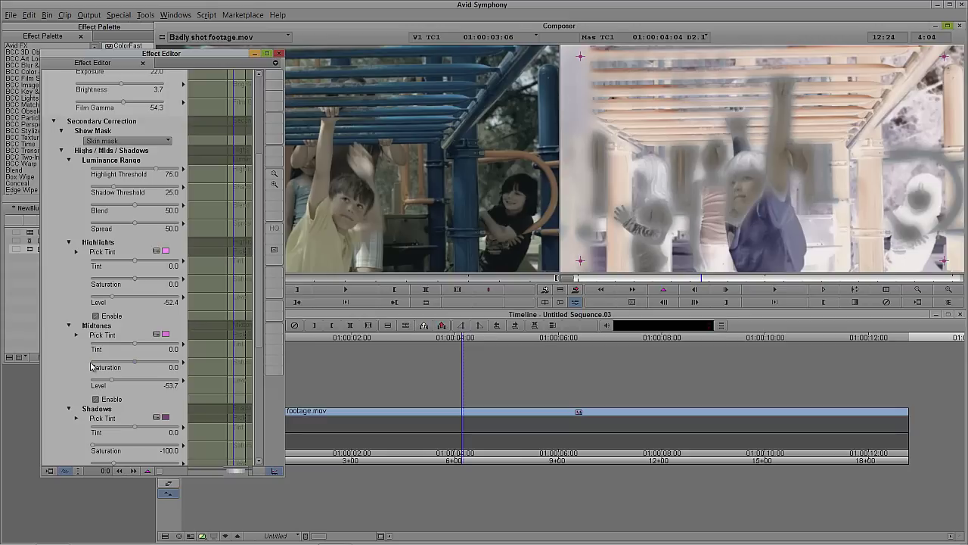
{"action": "left_click", "coordinate": [91, 450], "text": "alt"}
Set Show Mask to None and sample the boy's yellow shirt as the Skin Preservation Pick Tint color.
{"action": "left_click_drag", "start_coordinate": [258, 333], "coordinate": [270, 424]}
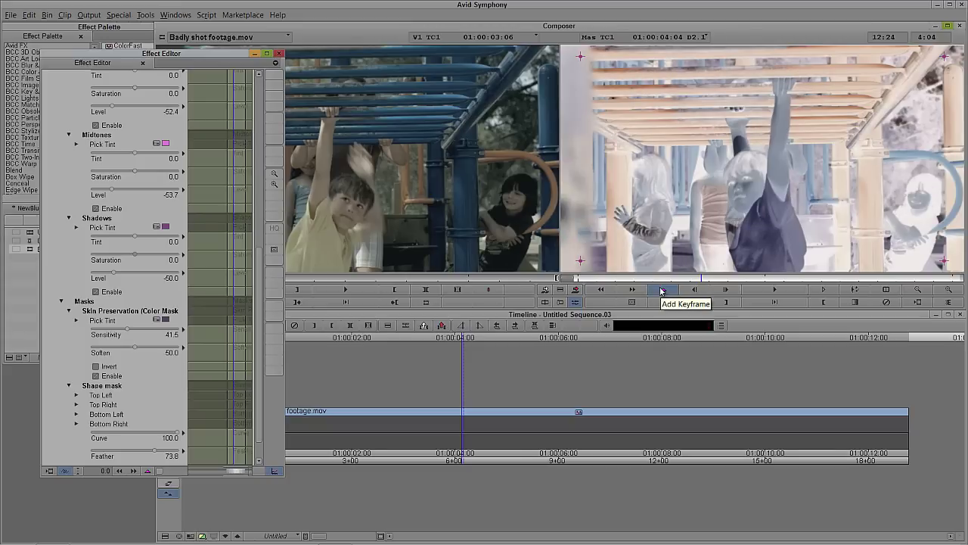
{"action": "scroll", "coordinate": [265, 269], "scroll_direction": "up", "scroll_amount": 3}
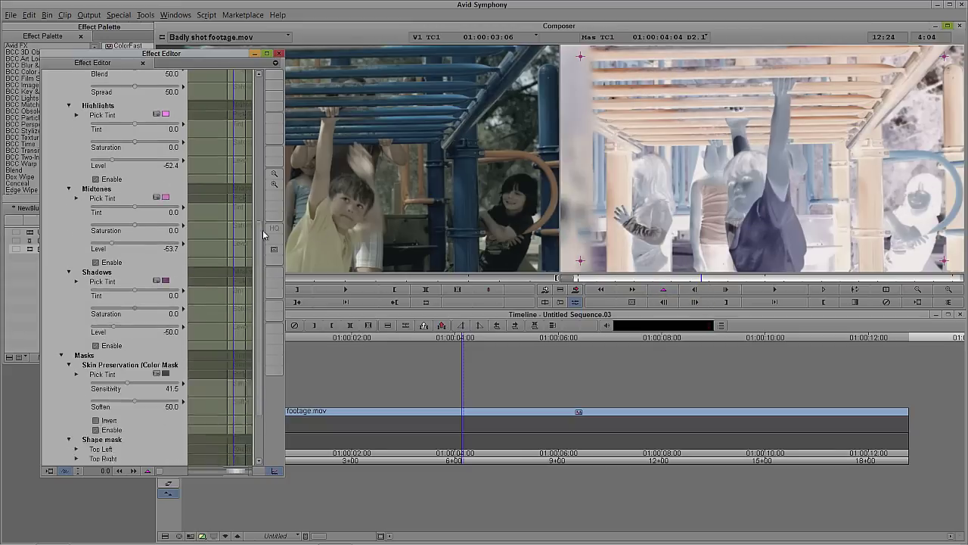
{"action": "scroll", "coordinate": [262, 277], "scroll_direction": "up", "scroll_amount": 2}
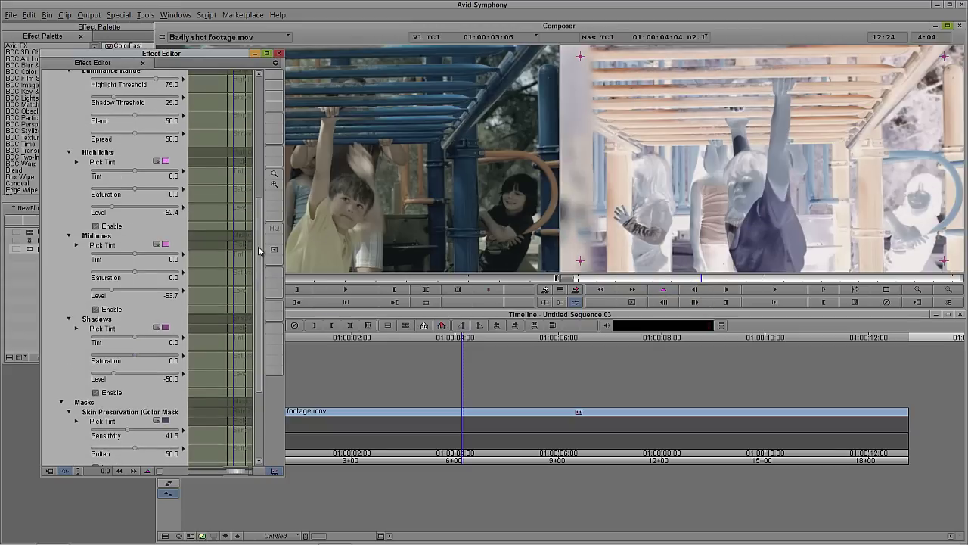
{"action": "scroll", "coordinate": [262, 215], "scroll_direction": "up", "scroll_amount": 3}
{"action": "left_click", "coordinate": [123, 120]}
{"action": "left_click", "coordinate": [120, 131]}
{"action": "left_click_drag", "start_coordinate": [257, 211], "coordinate": [257, 303]}
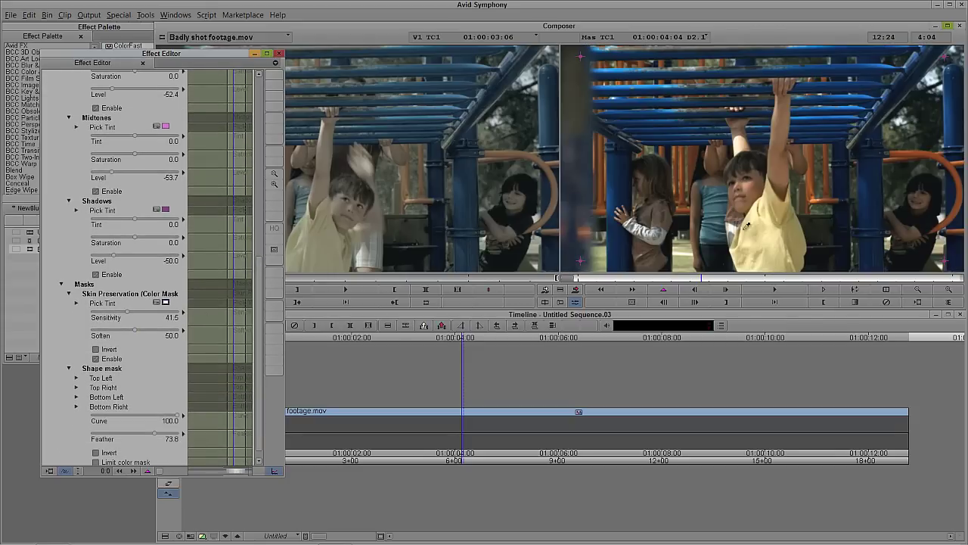
{"action": "left_click", "coordinate": [771, 233]}
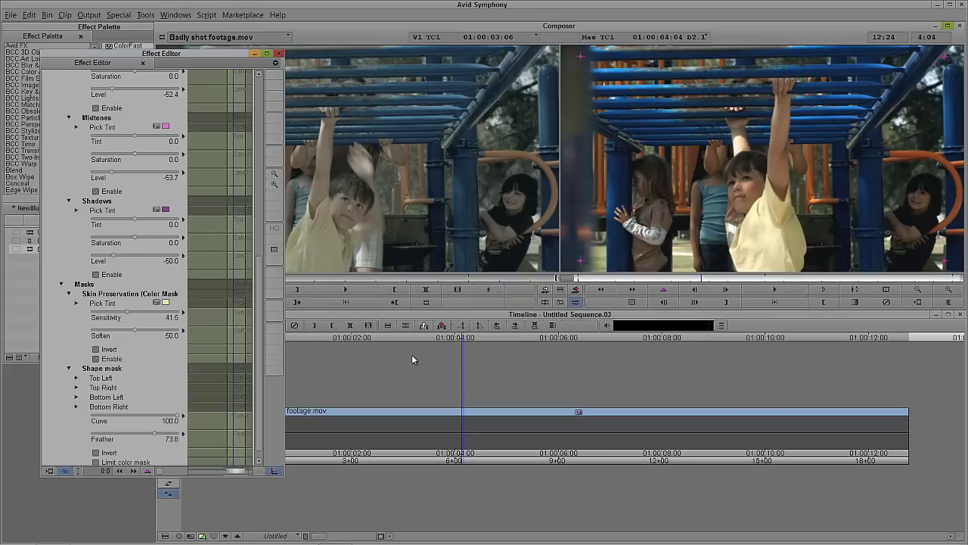
Desaturate everything outside the shirt color by setting Highlights, Midtones and Shadows Saturation to -100.
{"action": "left_click_drag", "start_coordinate": [258, 322], "coordinate": [264, 241]}
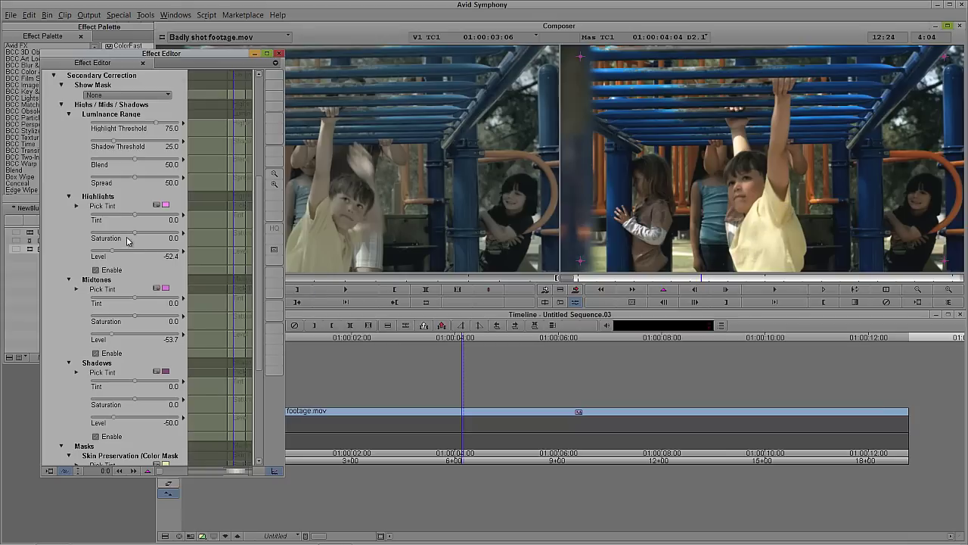
{"action": "left_click_drag", "start_coordinate": [134, 233], "coordinate": [69, 239]}
{"action": "left_click_drag", "start_coordinate": [134, 318], "coordinate": [80, 319]}
{"action": "left_click_drag", "start_coordinate": [134, 399], "coordinate": [47, 396]}
Set the Skin Preservation Sensitivity to 48.8 and check the isolated shirt color at 01:00:06:04.
{"action": "scroll", "coordinate": [257, 352], "scroll_direction": "down", "scroll_amount": 3}
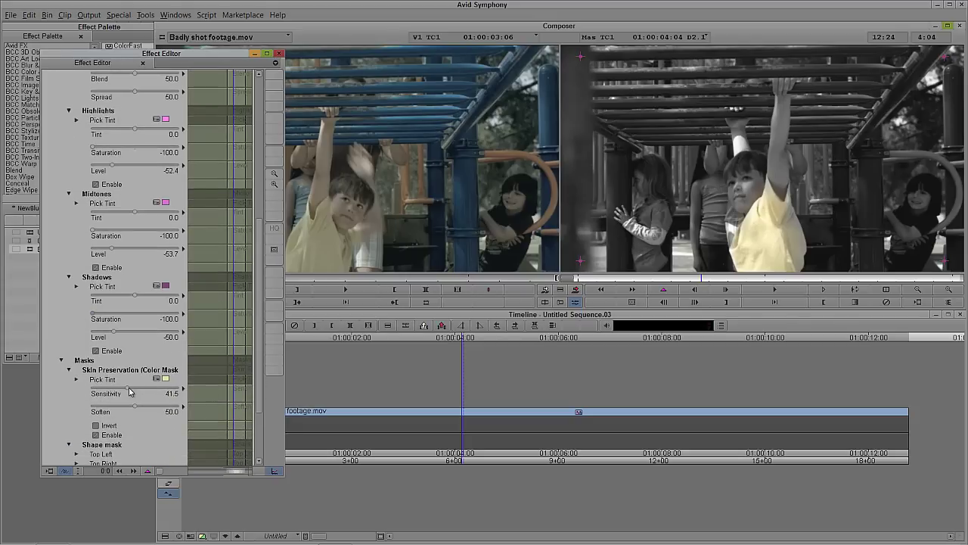
{"action": "left_click_drag", "start_coordinate": [129, 391], "coordinate": [134, 390]}
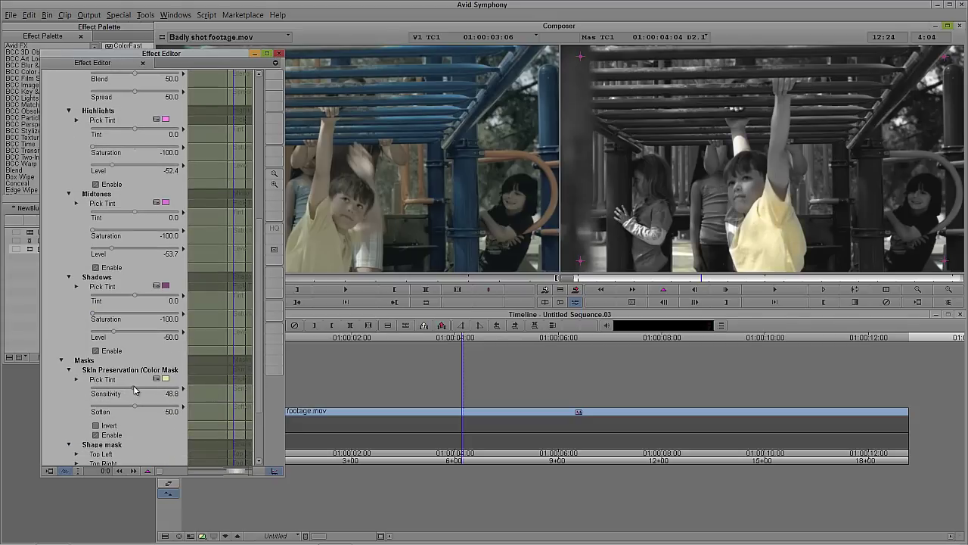
{"action": "left_click_drag", "start_coordinate": [661, 279], "coordinate": [778, 282]}
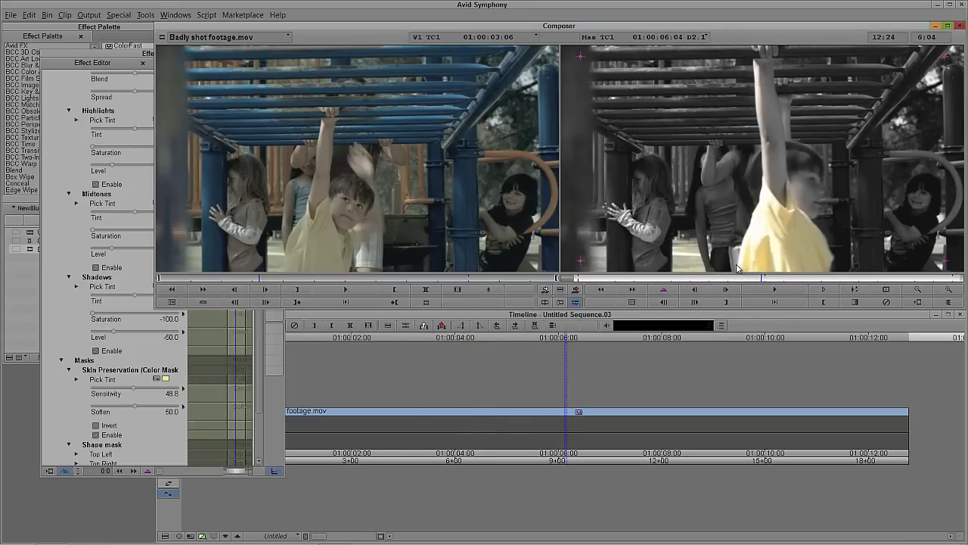